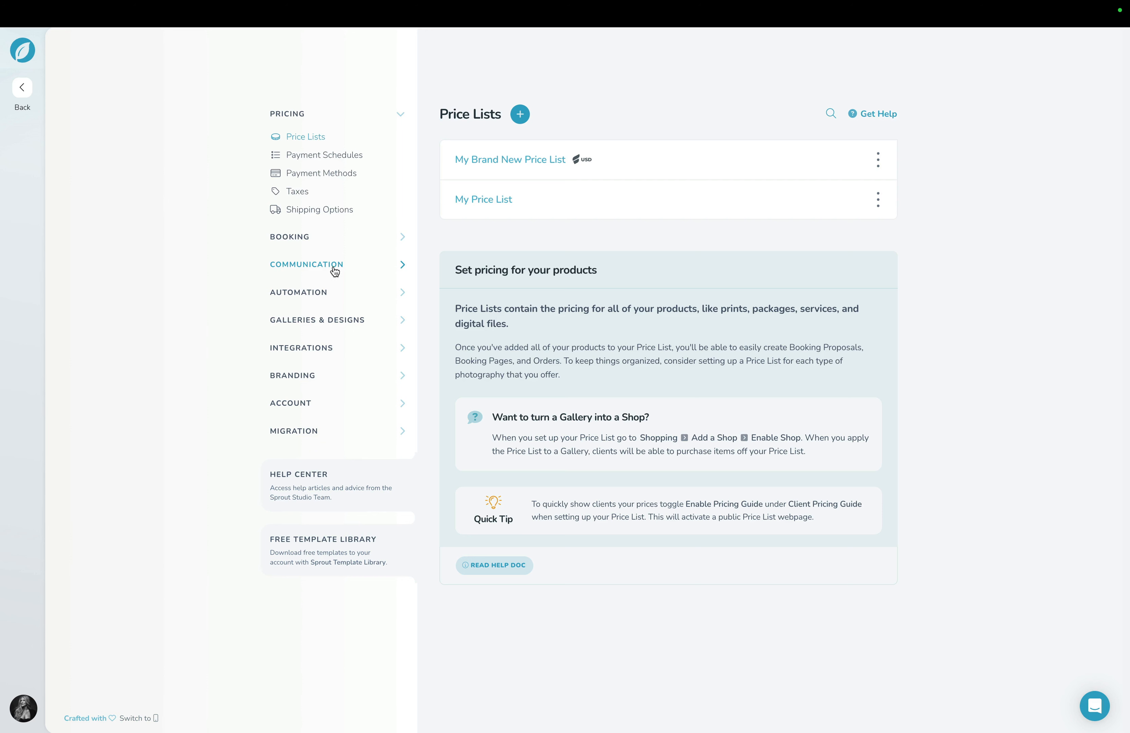
Step: Start a new Designer Email Template from the Communication settings
left_click(333, 265)
left_click(326, 212)
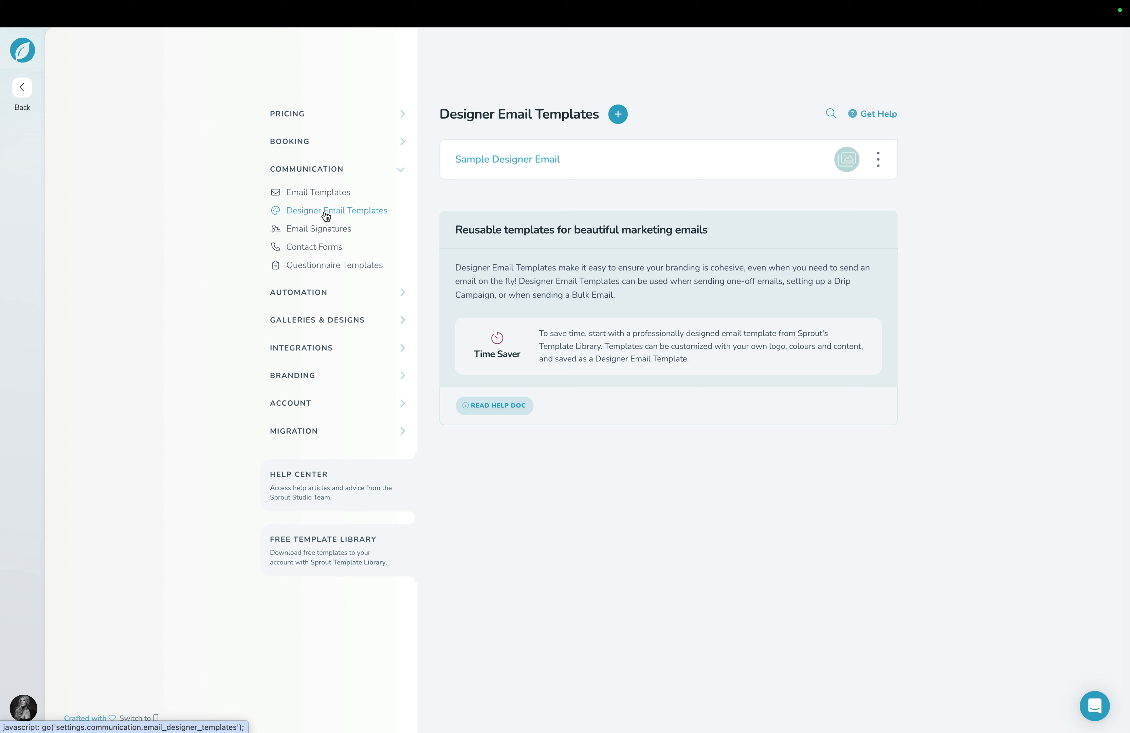
left_click(618, 114)
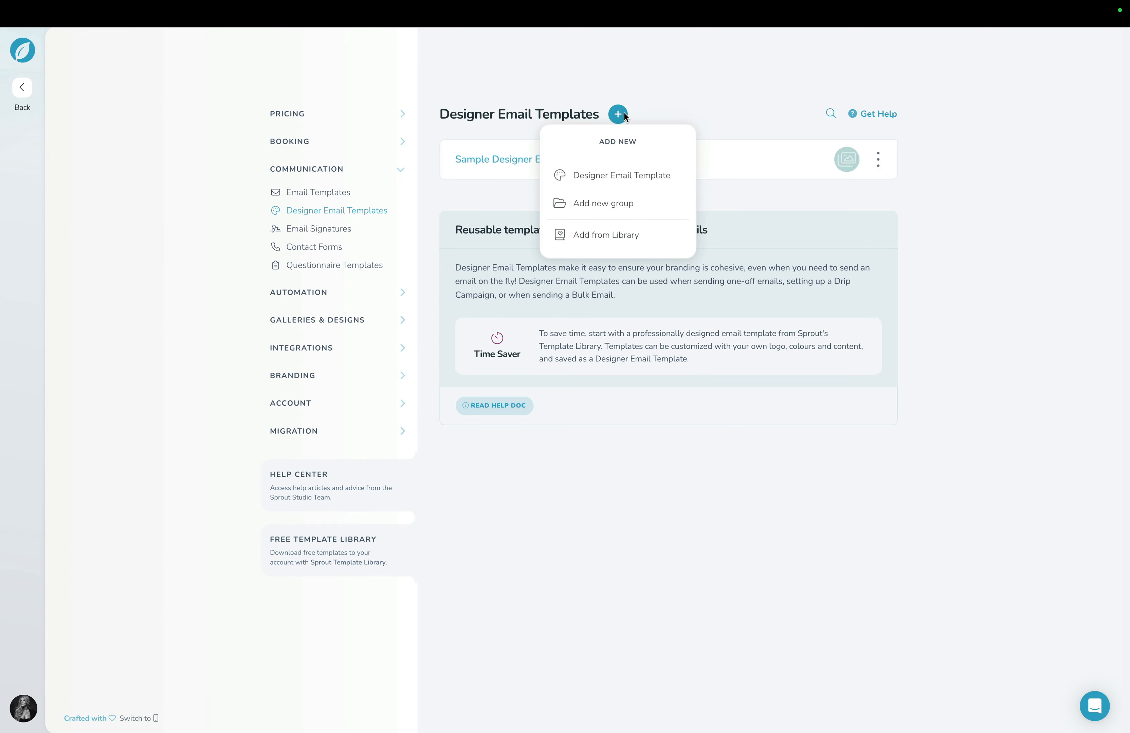
left_click(611, 175)
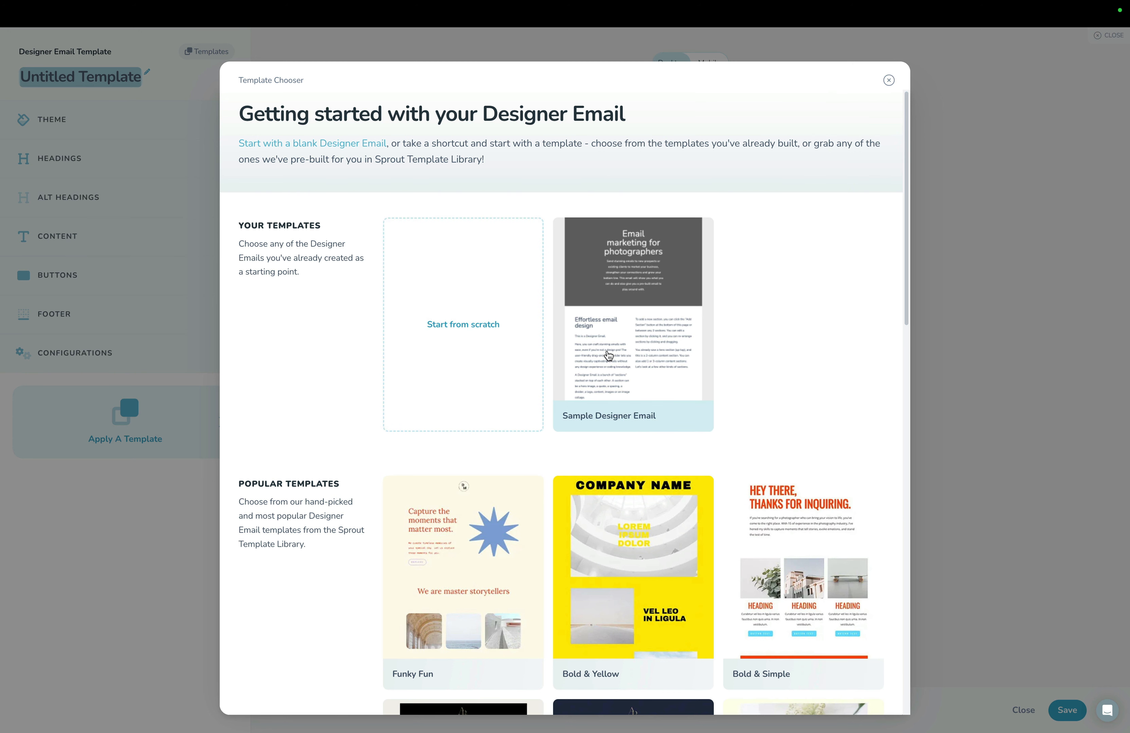
Step: Review the available designs and apply the Scenic Simplicity template from the Template Library, overwriting the existing content
scroll(609, 356, "down", 5)
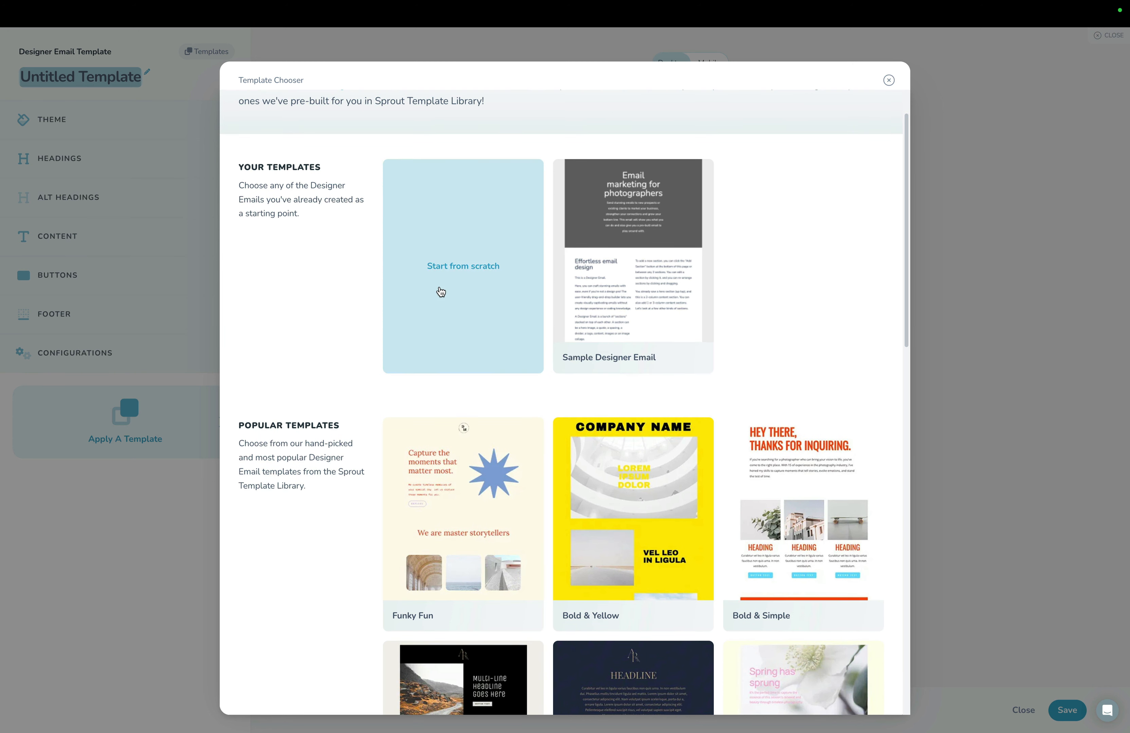
scroll(440, 292, "down", 9)
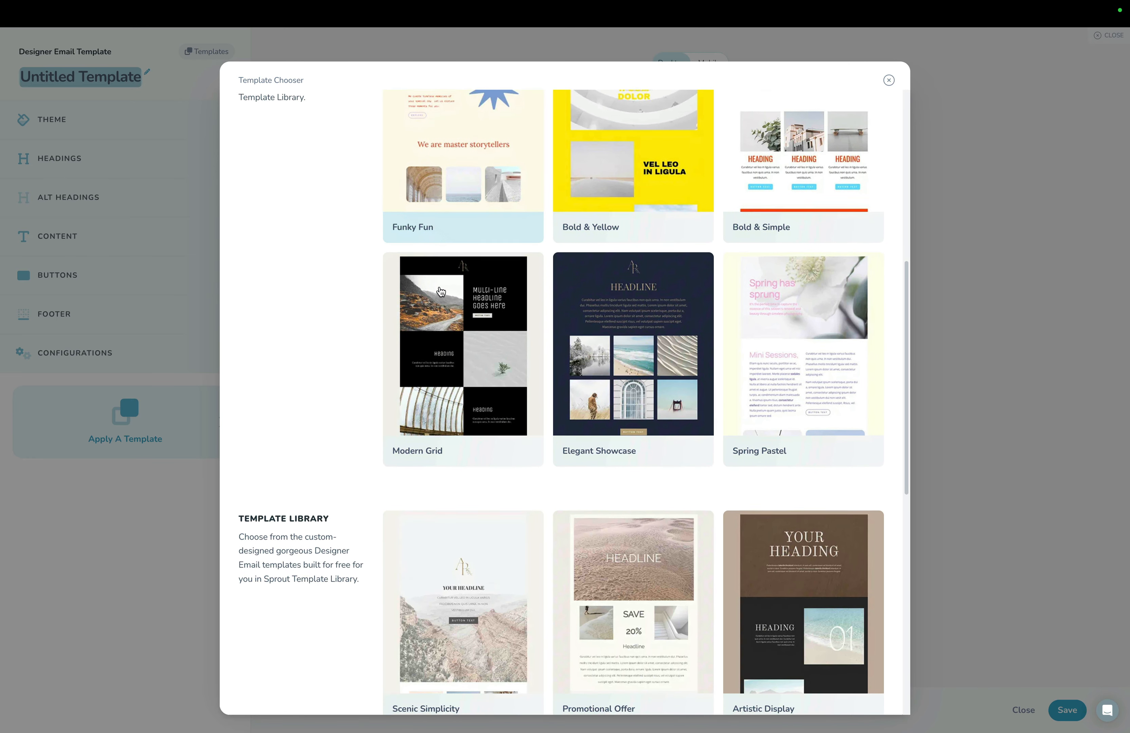
scroll(441, 291, "down", 5)
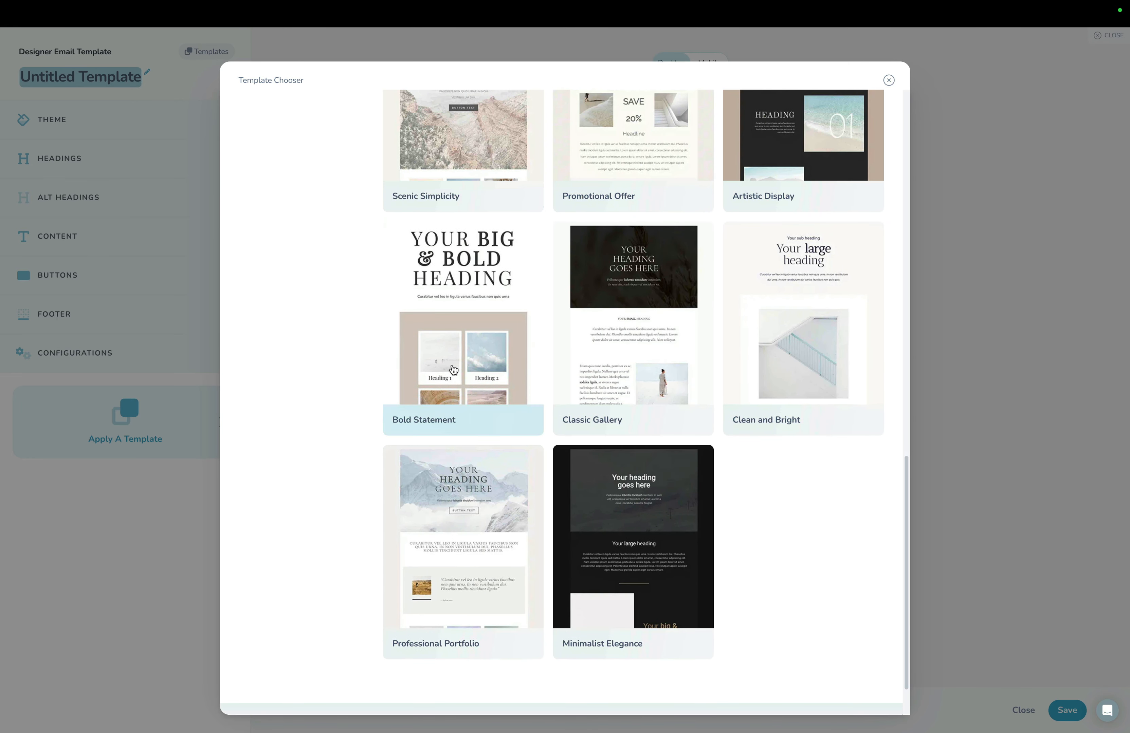
scroll(470, 386, "up", 3)
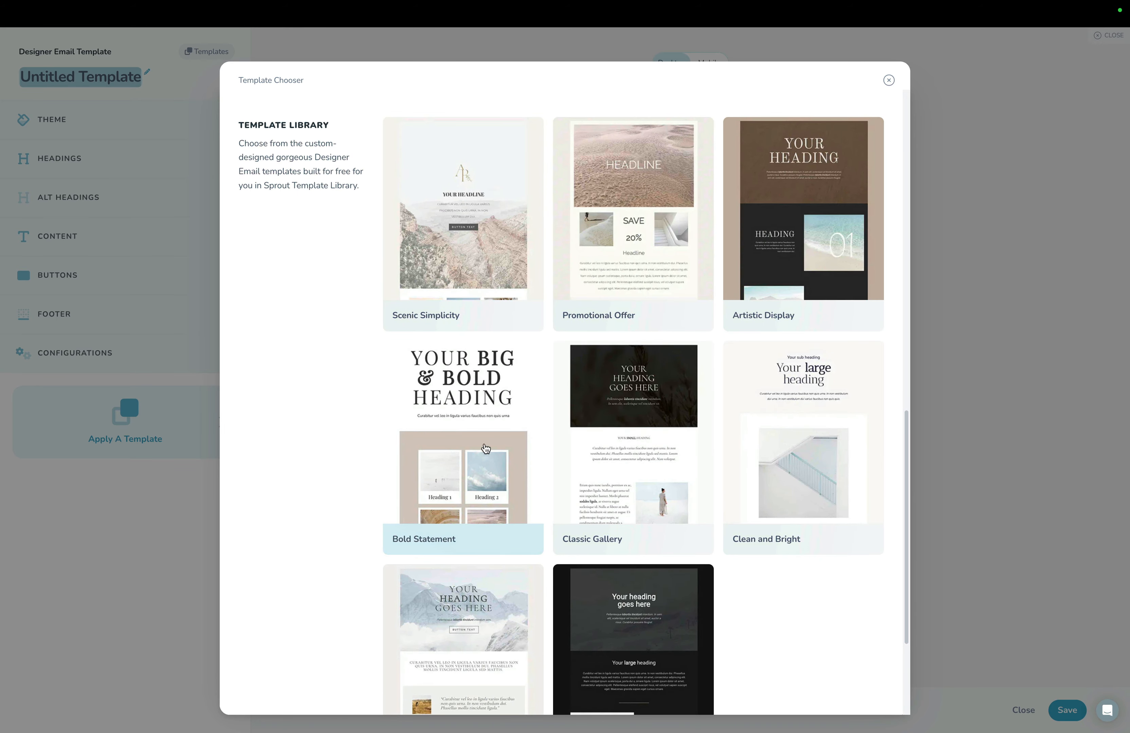
scroll(474, 447, "up", 1)
scroll(378, 326, "up", 2)
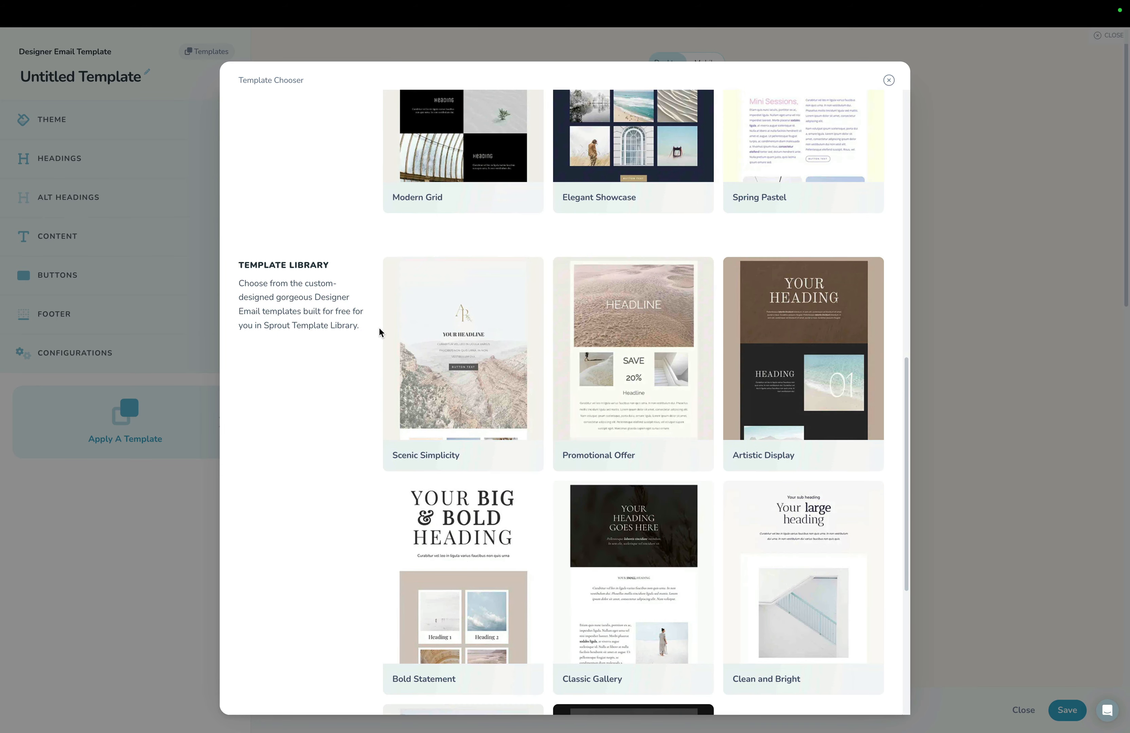
left_click(447, 365)
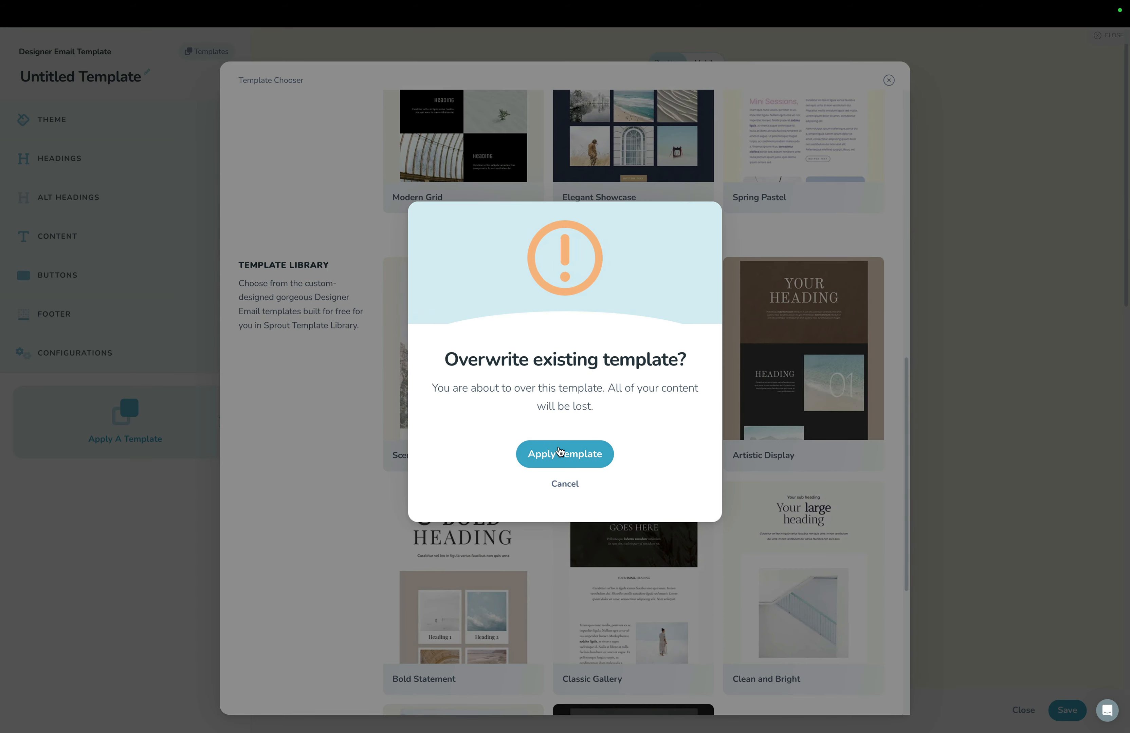
left_click(548, 455)
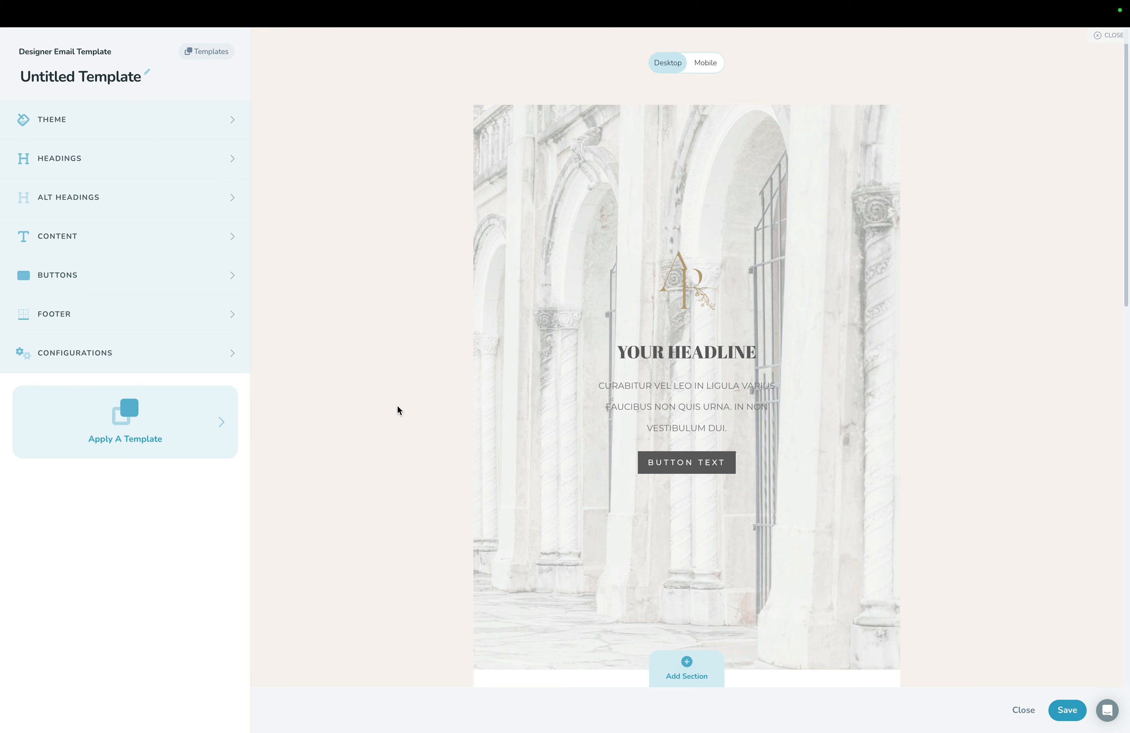
Step: Move the three-image section below the headline section and return it to its original place
scroll(398, 406, "down", 7)
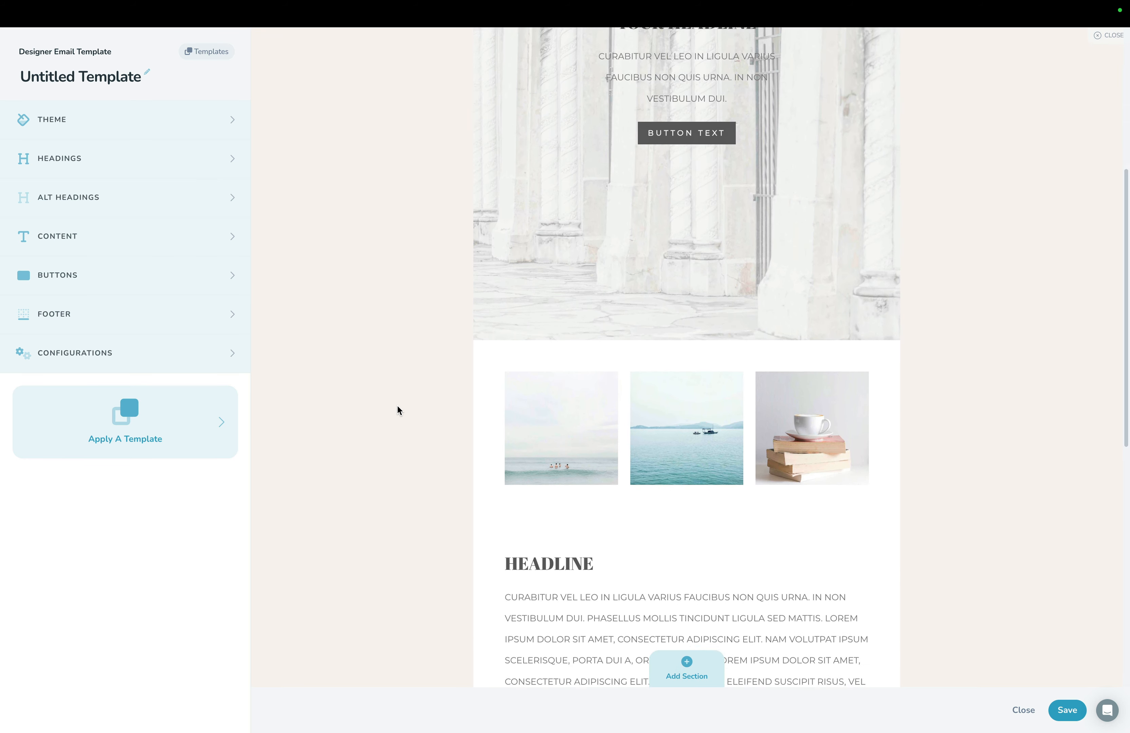
scroll(405, 403, "down", 5)
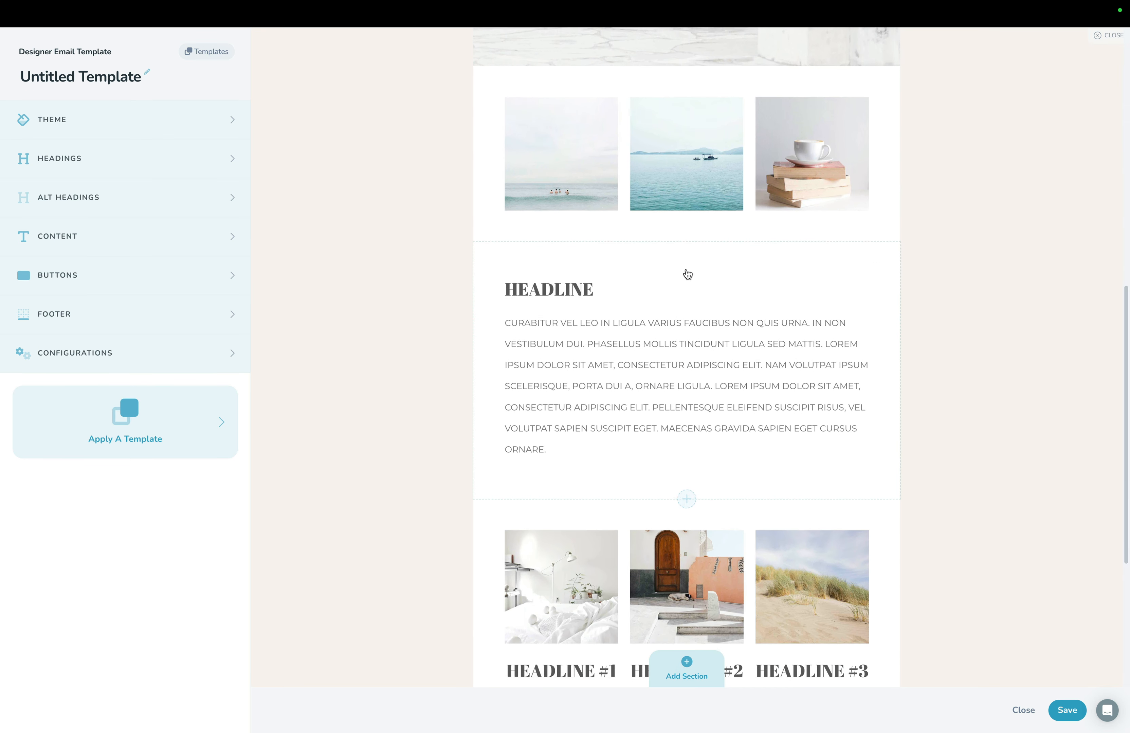
scroll(702, 257, "up", 2)
left_click(724, 238)
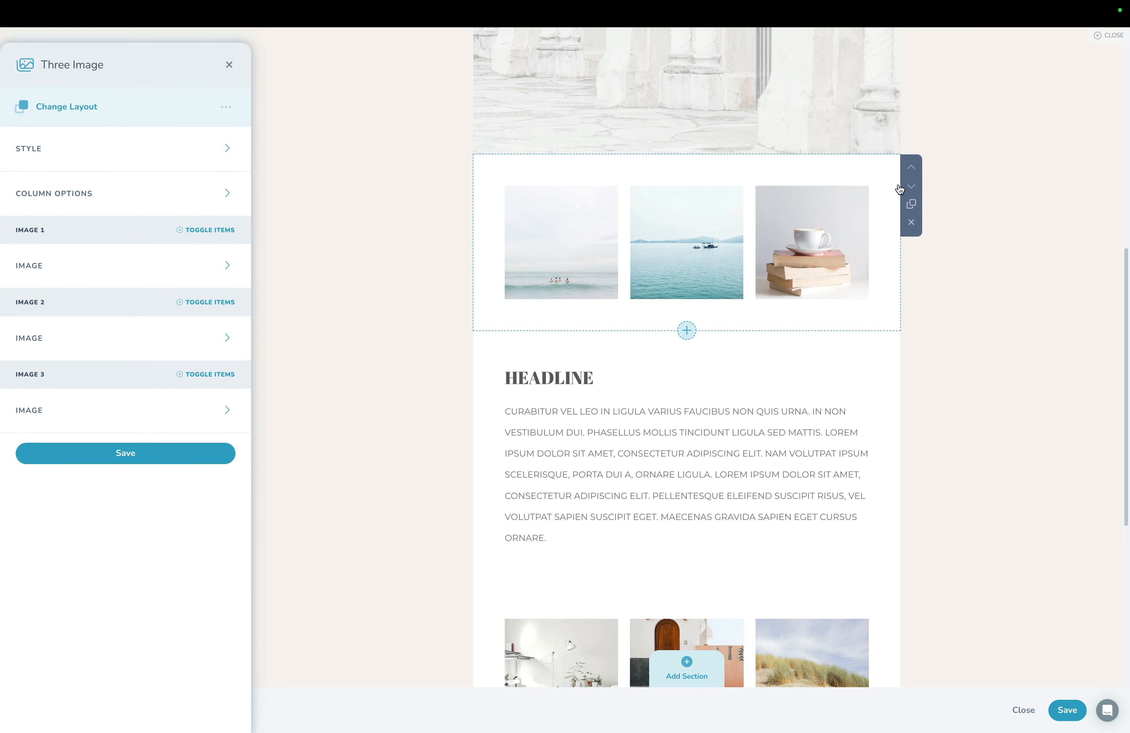
left_click(911, 187)
left_click(911, 426)
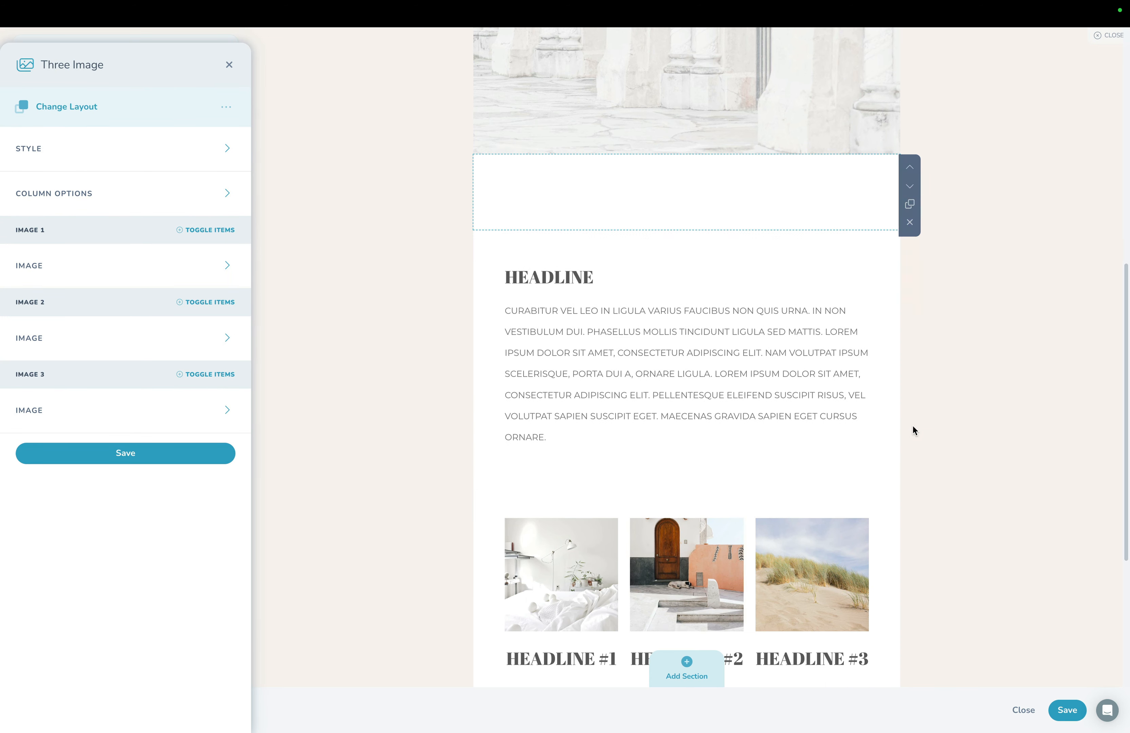
Step: Look at the heading options of the one-column headline section, and add a button item to it and remove it again
left_click(622, 387)
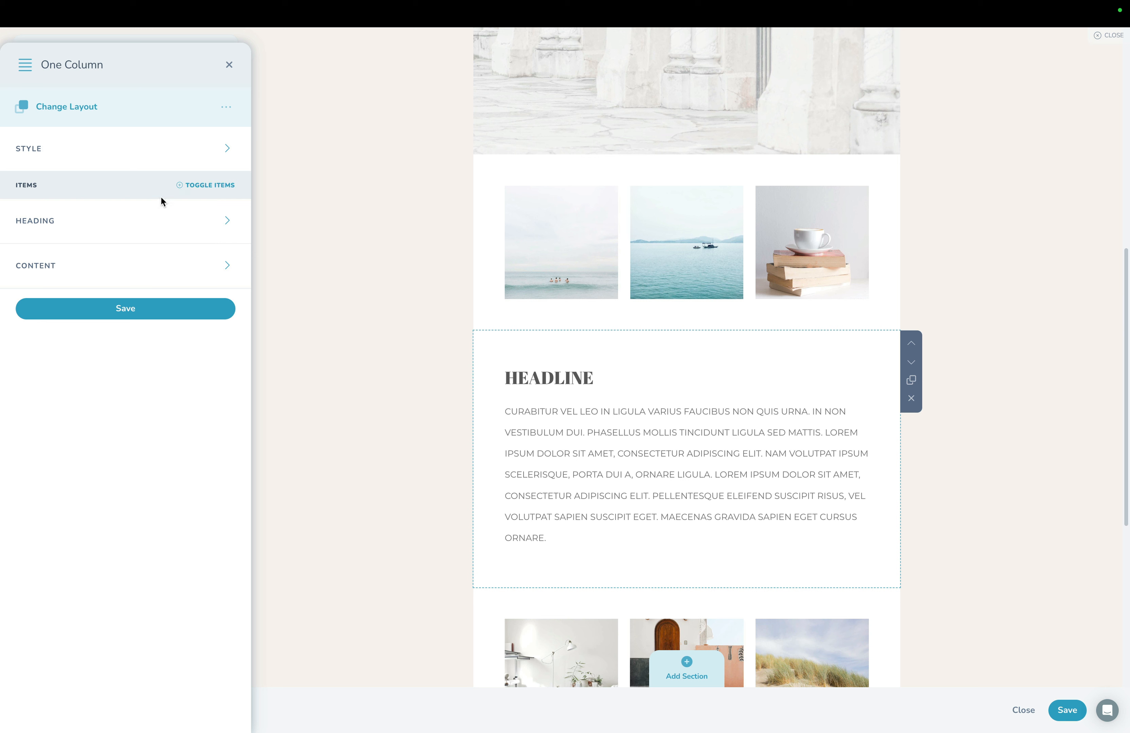
left_click(167, 229)
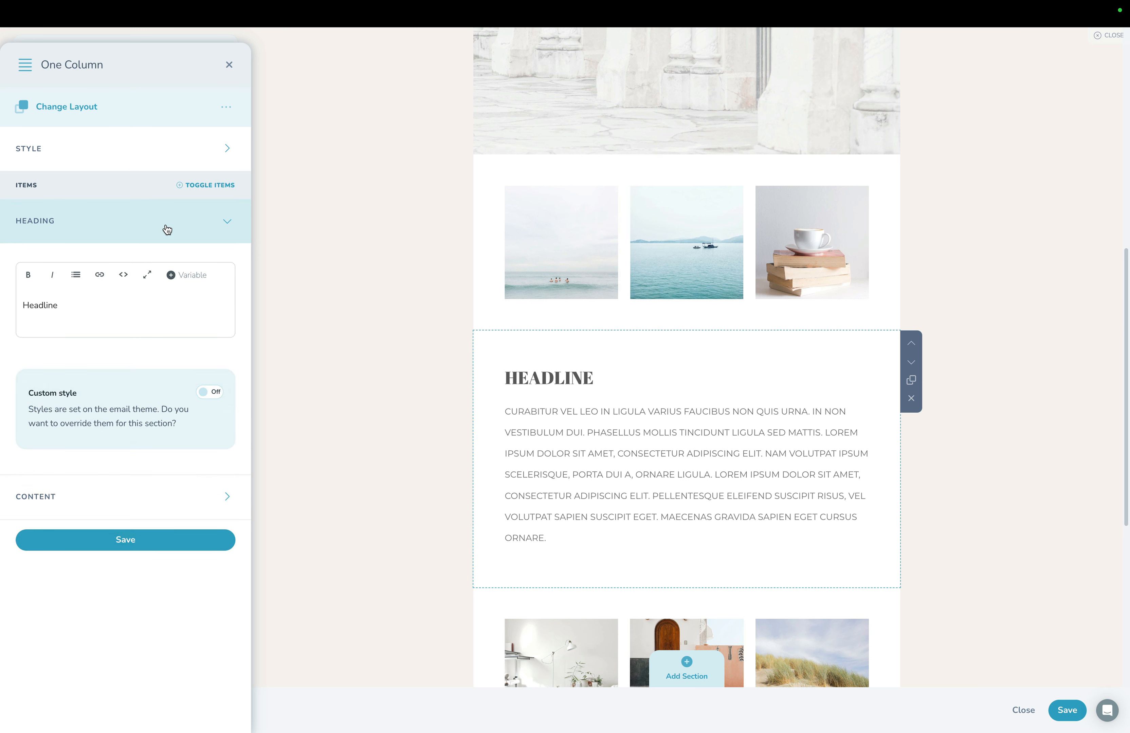
left_click(167, 230)
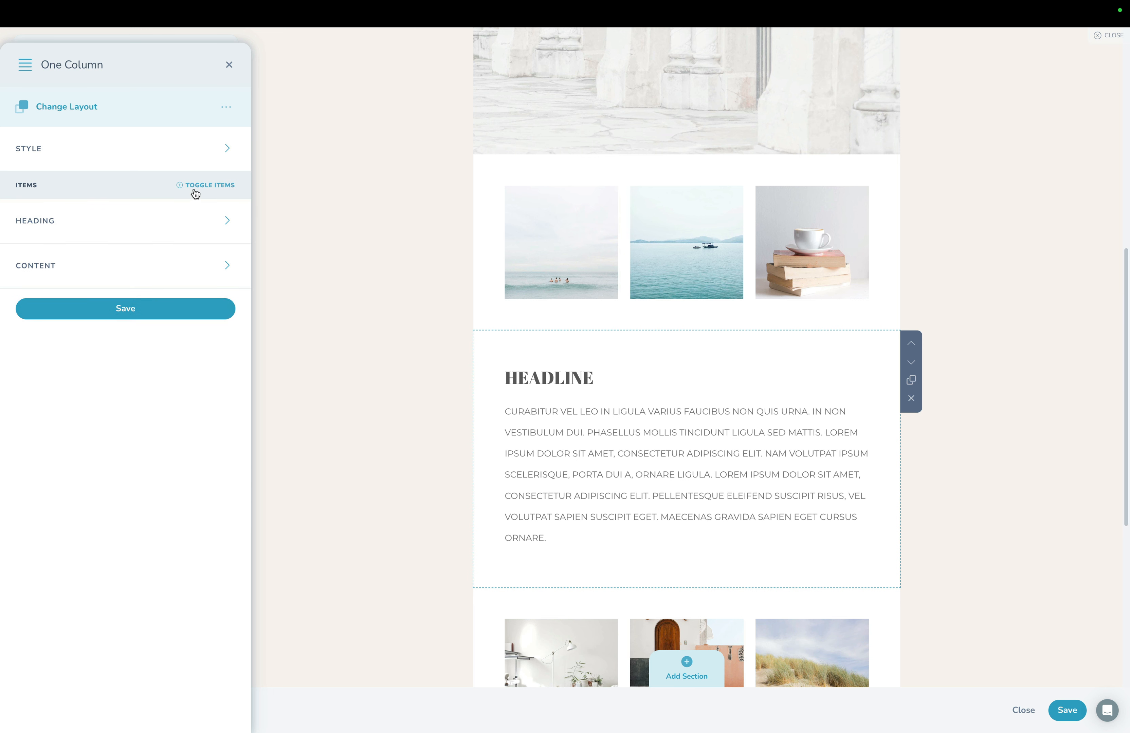
left_click(193, 186)
left_click(54, 248)
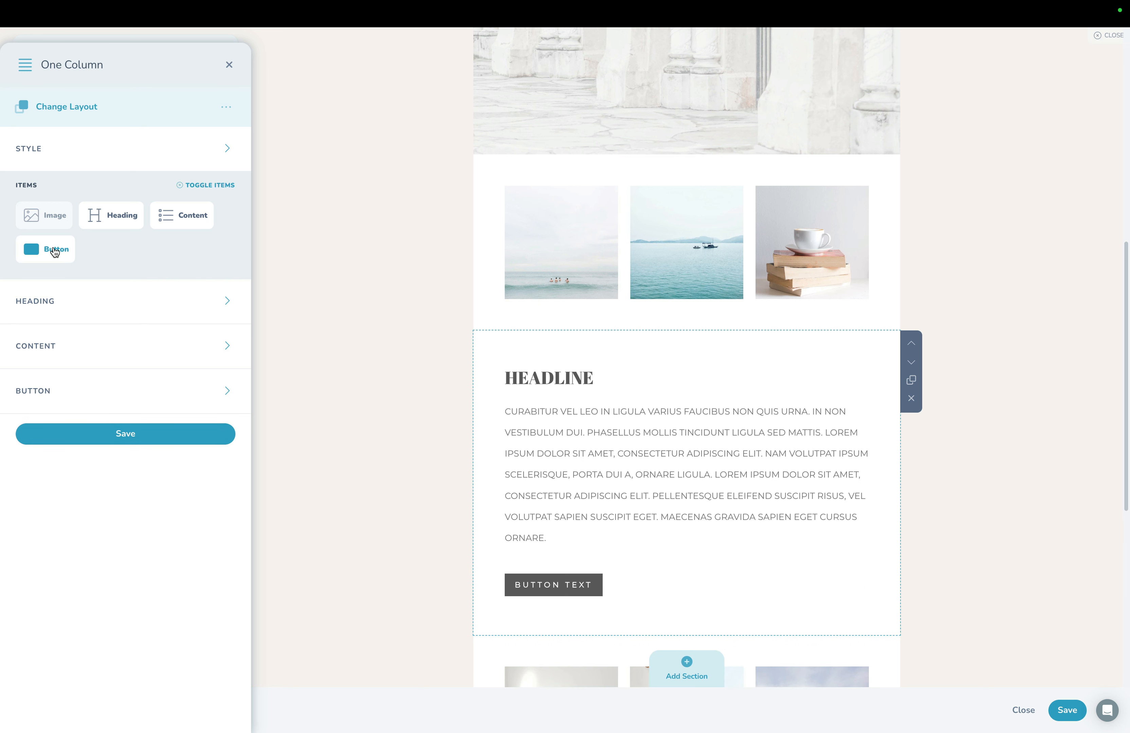
left_click(54, 251)
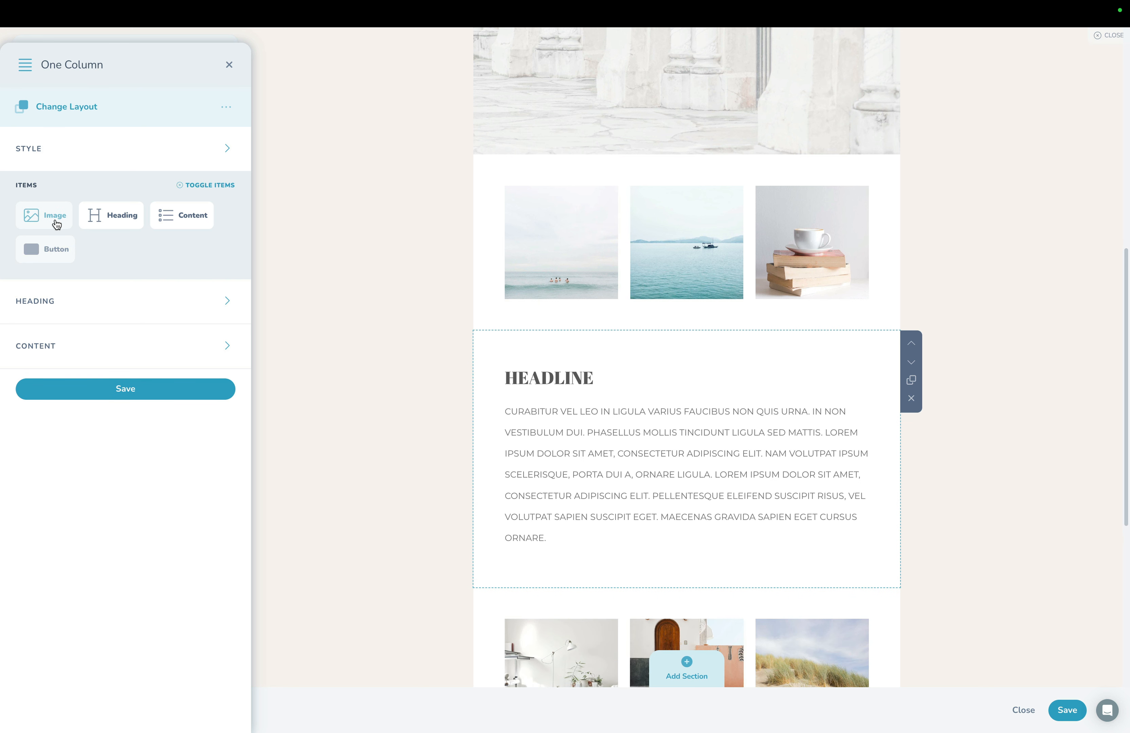
left_click(194, 193)
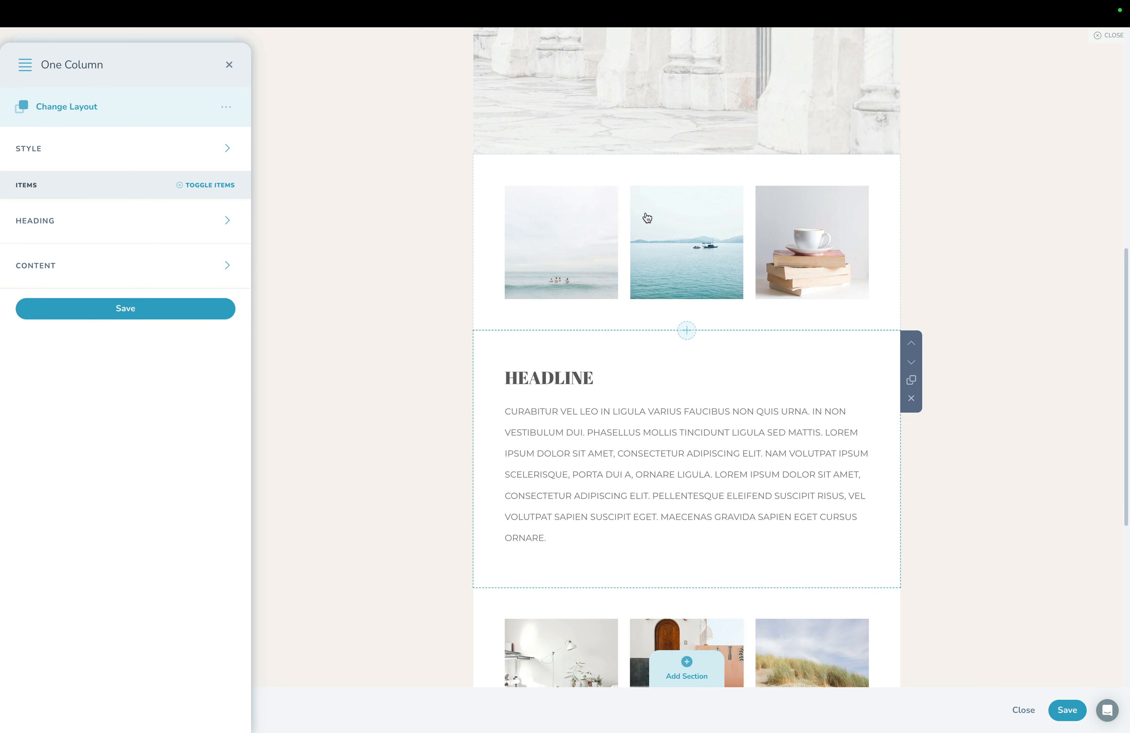
Step: View the section types that can be inserted below the three-image section and through Add Section
left_click(670, 217)
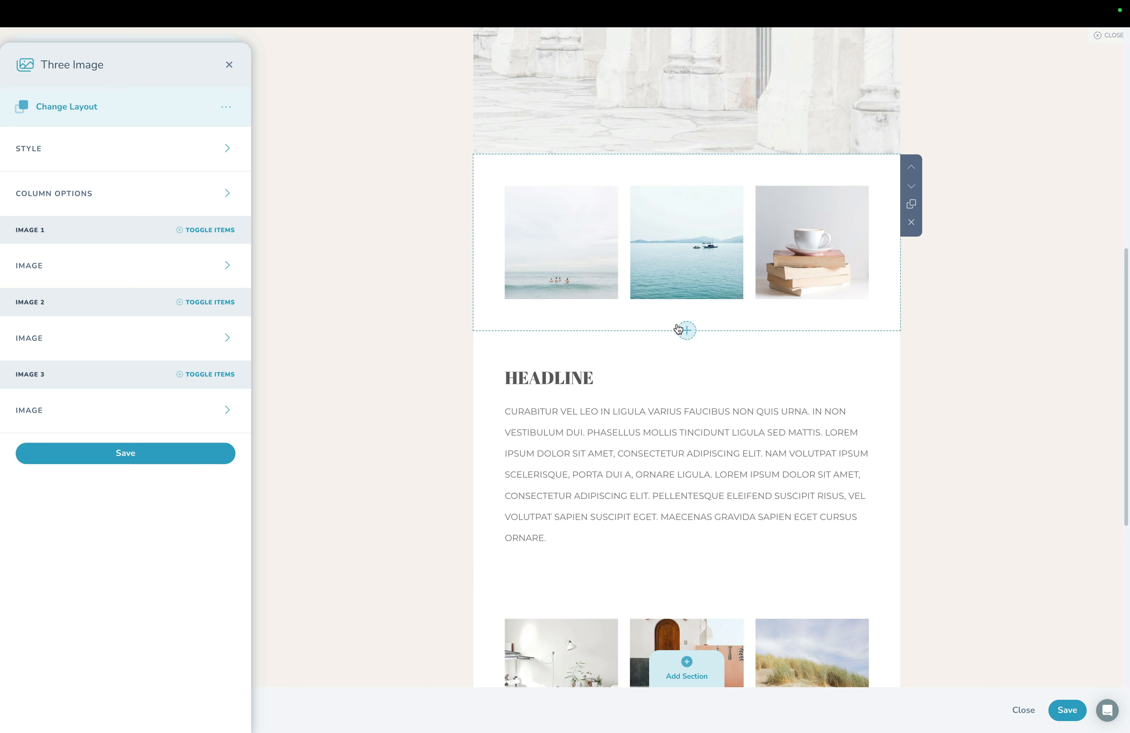
left_click(687, 330)
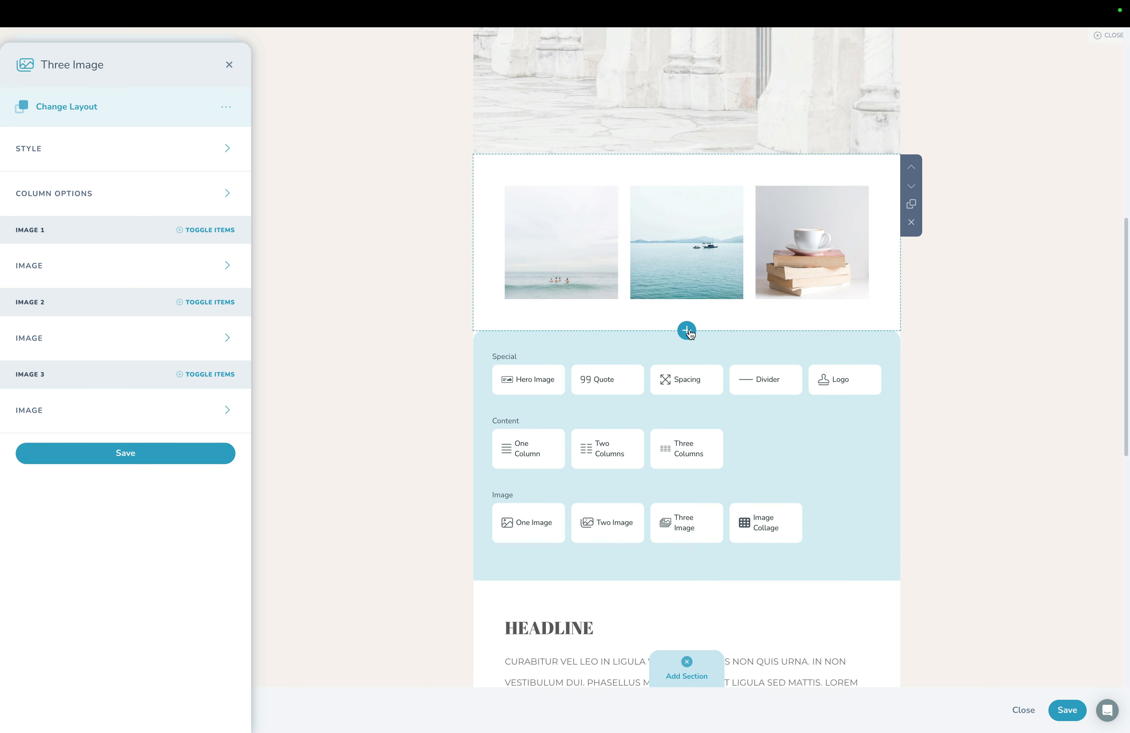
left_click(687, 330)
left_click(691, 675)
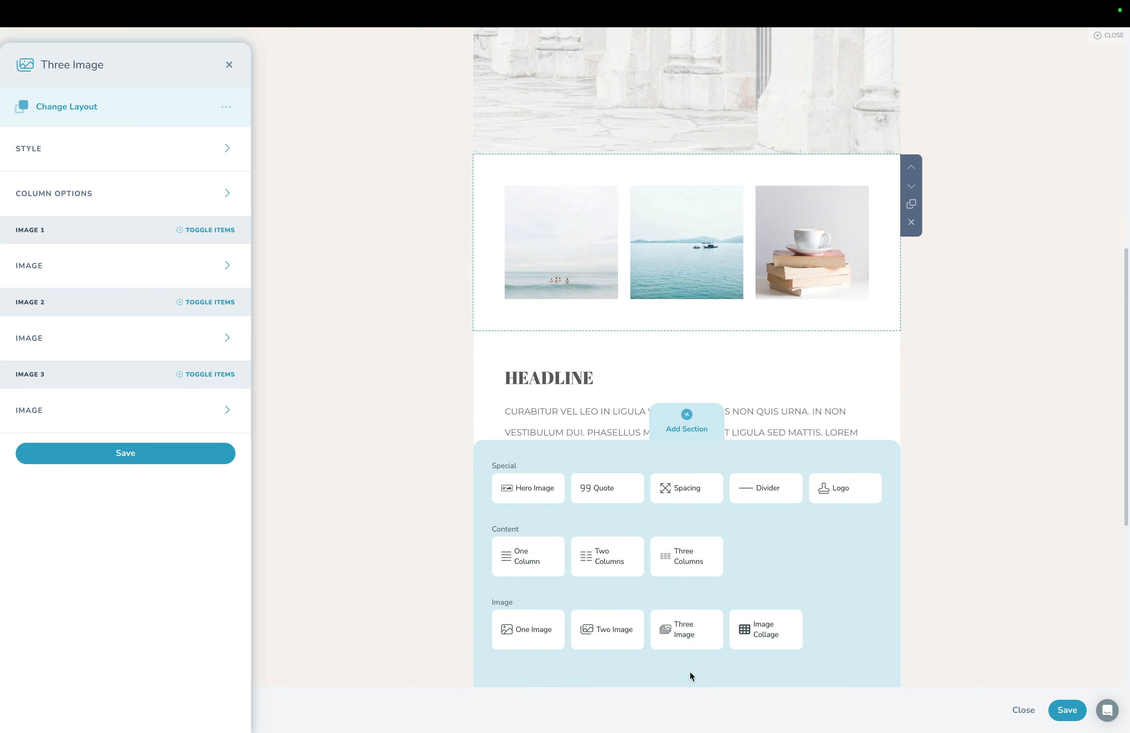
left_click(698, 435)
Step: Preview the email in the Mobile layout, return to the Desktop layout and close the three-image section settings
scroll(663, 528, "up", 10)
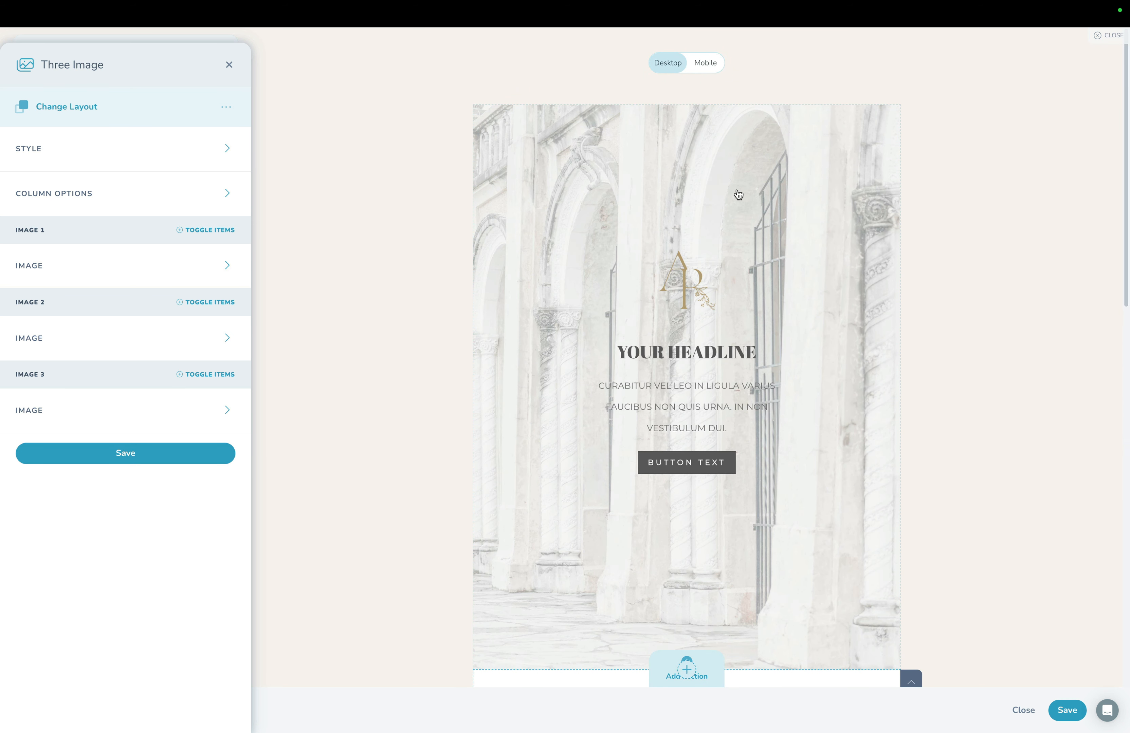
left_click(706, 64)
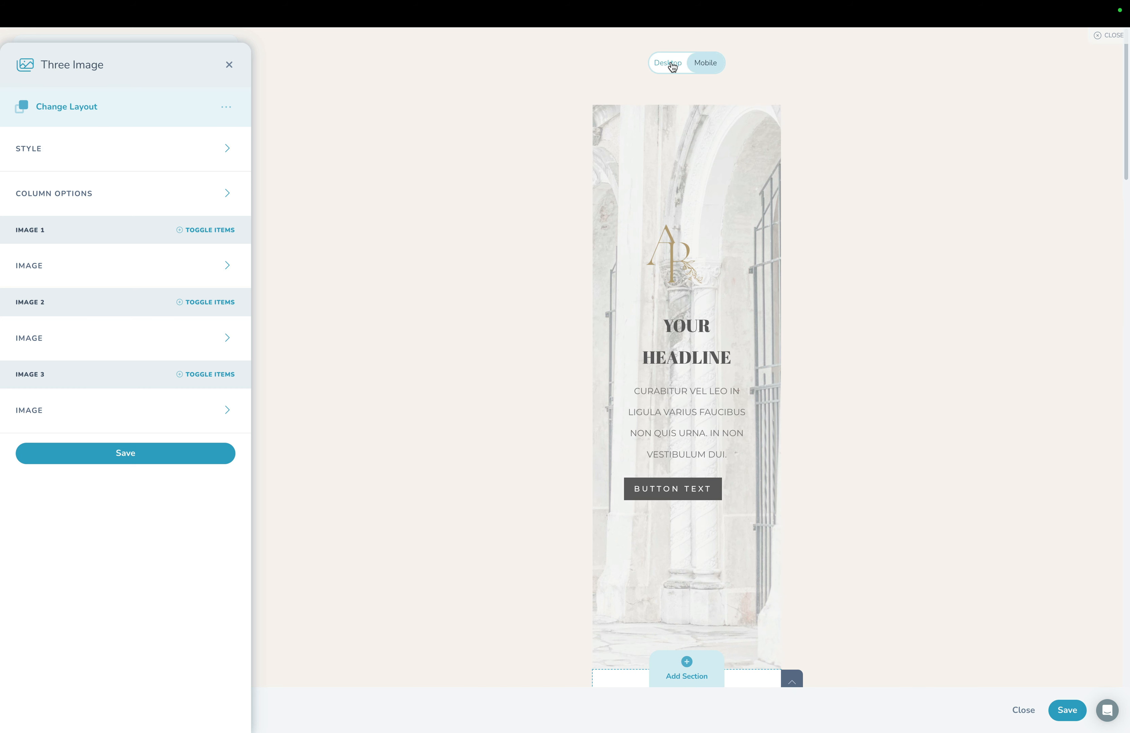
left_click(669, 65)
left_click(705, 65)
scroll(686, 229, "down", 15)
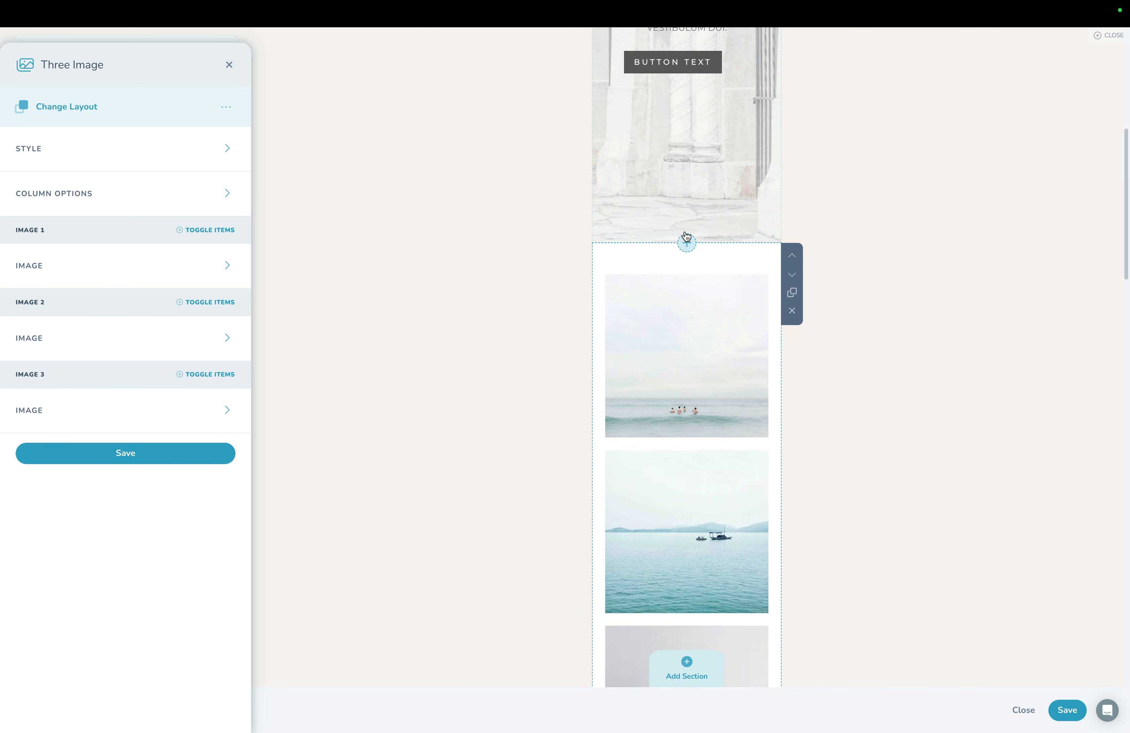
scroll(686, 237, "up", 15)
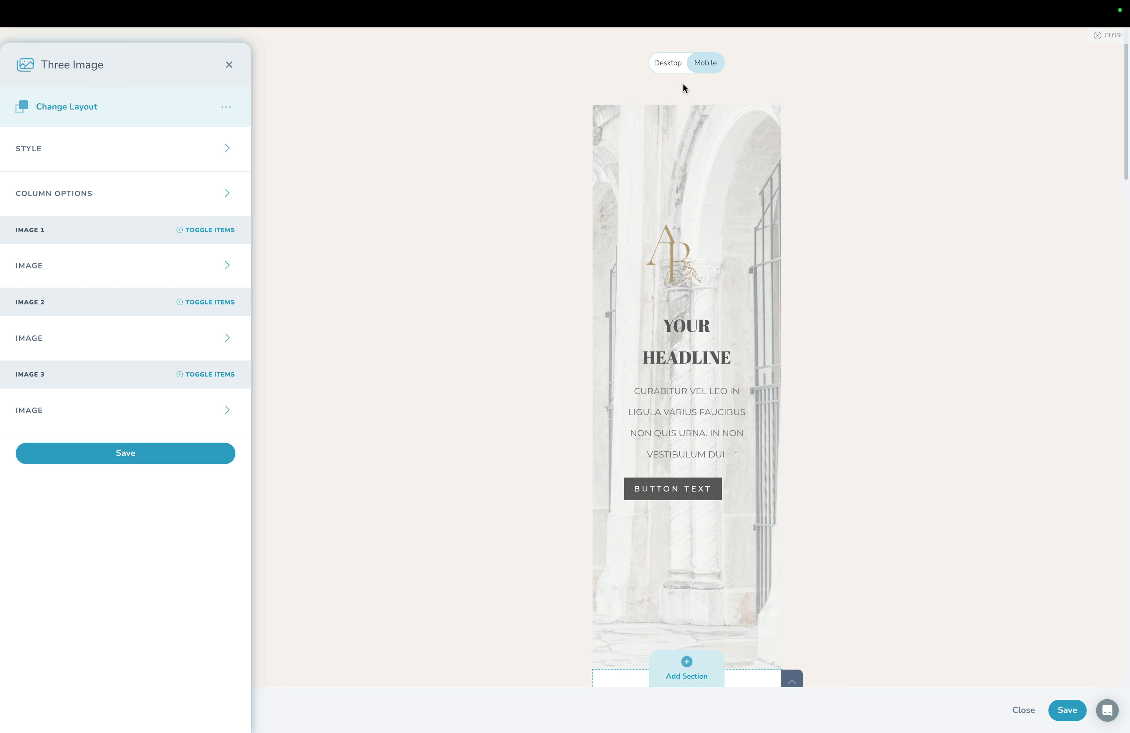
left_click(670, 67)
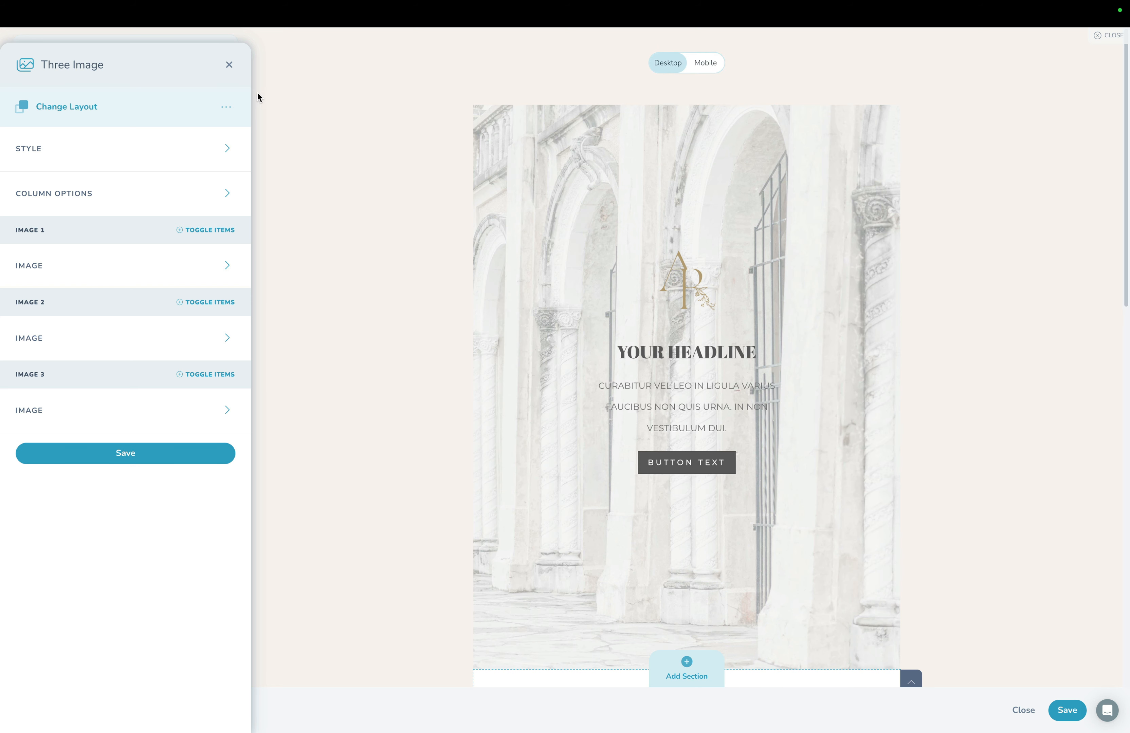
left_click(229, 64)
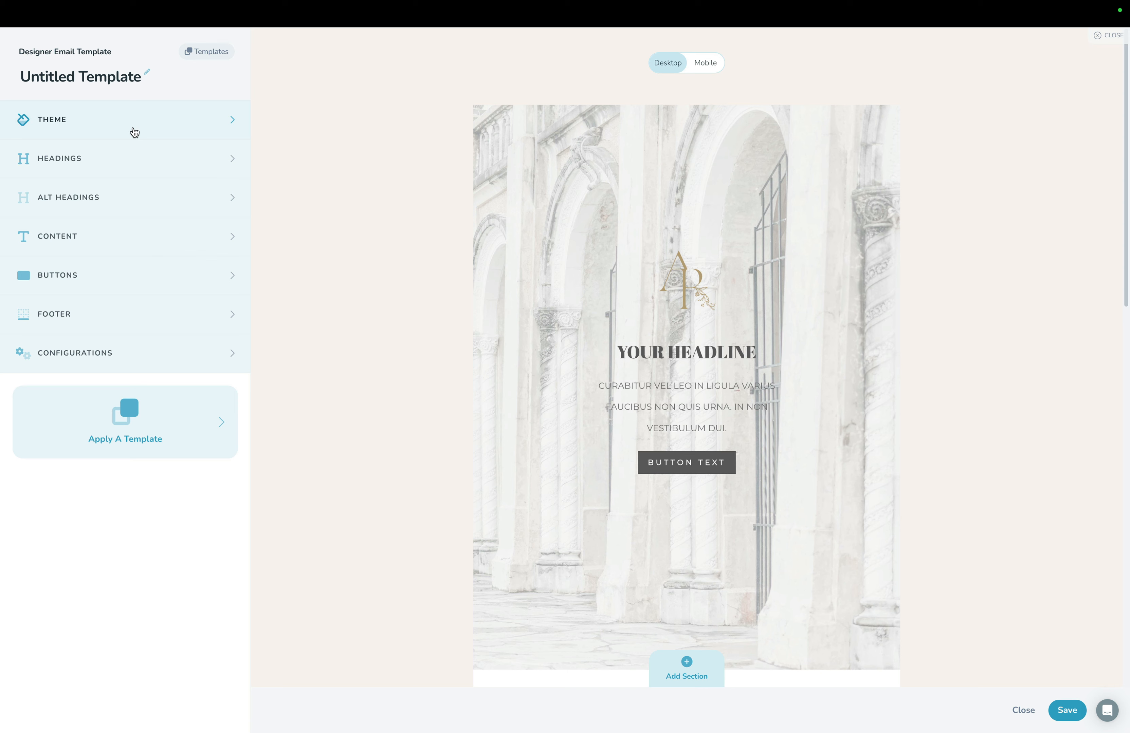
Step: Try another foreground color in the email theme settings and return it to #FFFFFF
scroll(538, 293, "down", 10)
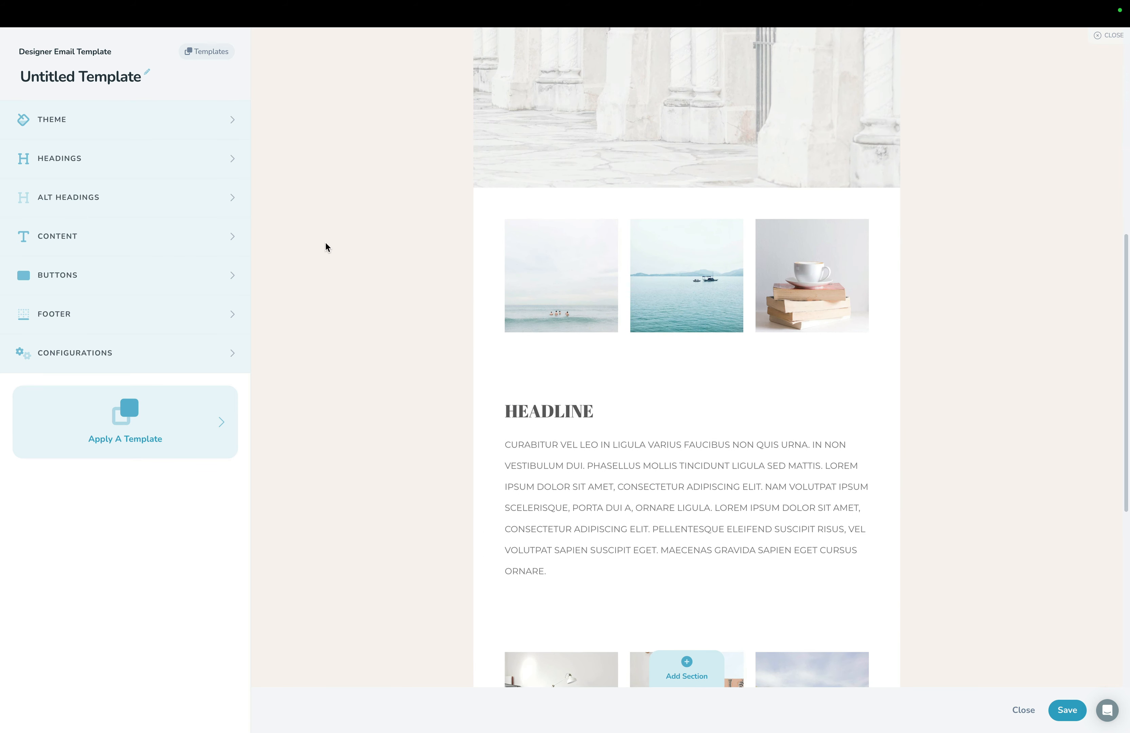
left_click(135, 139)
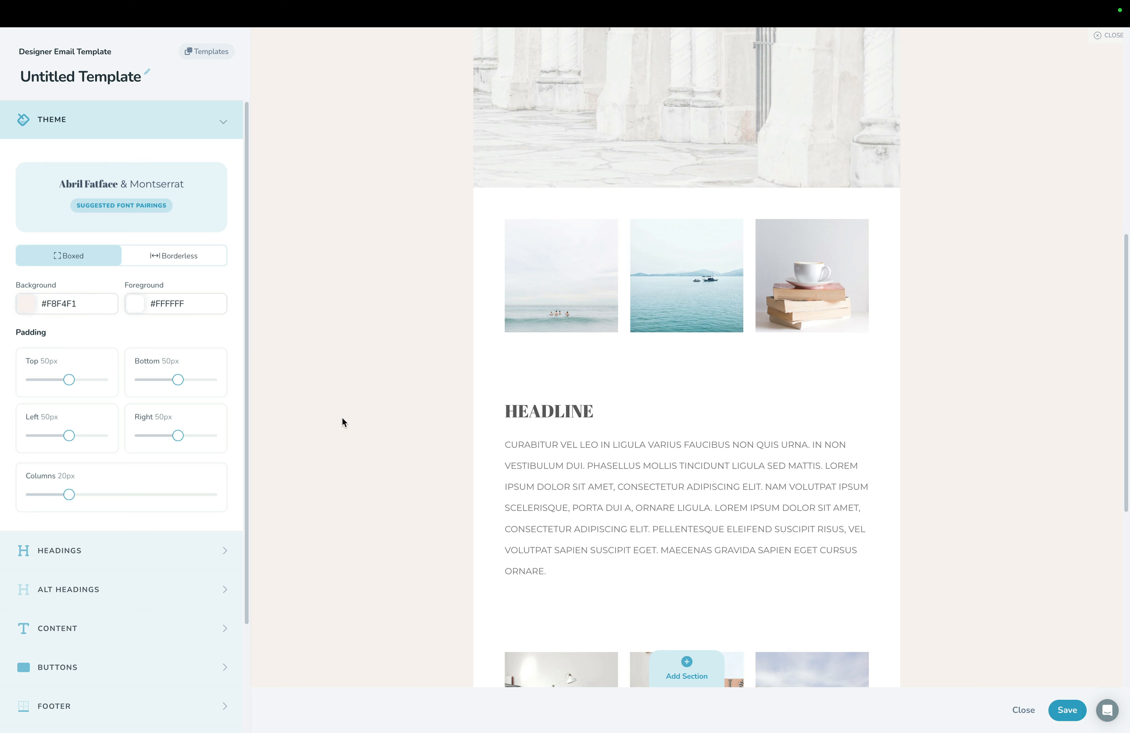
left_click(140, 310)
mouse_move(155, 363)
left_mouse_down()
mouse_move(202, 332)
mouse_move(120, 353)
mouse_move(119, 327)
left_mouse_up()
scroll(382, 402, "down", 8)
scroll(381, 402, "up", 5)
left_click(180, 286)
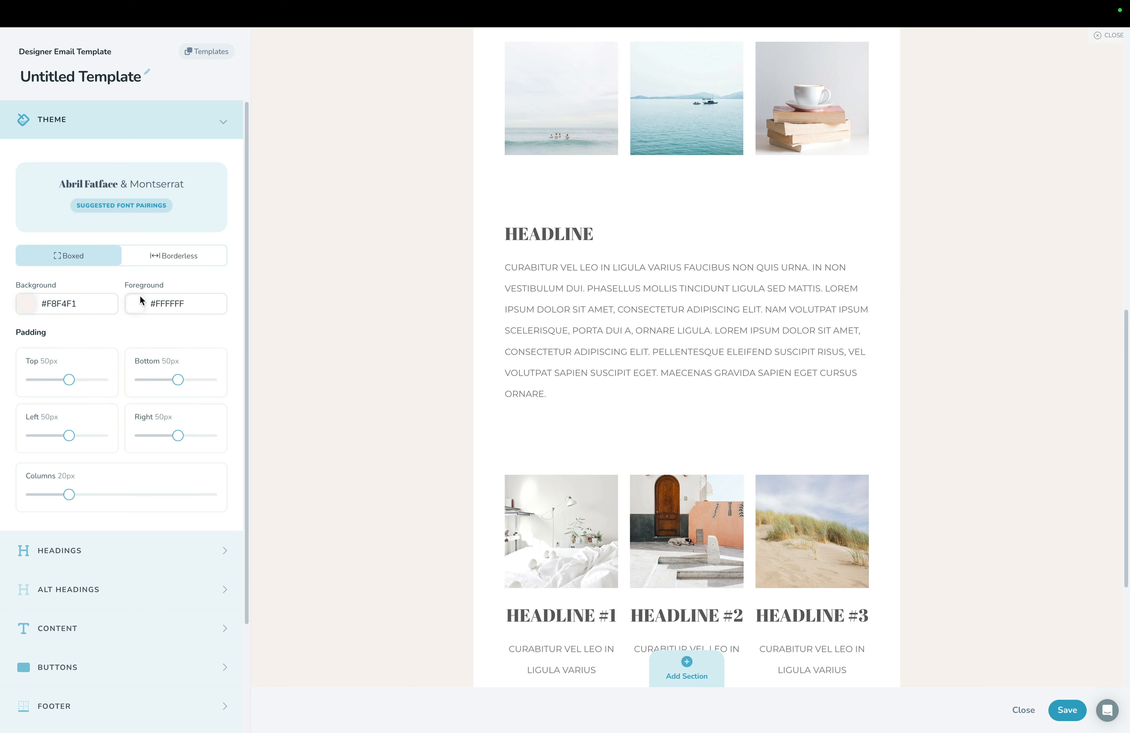
Step: Set the theme's top padding to 51px and left padding to 50px, and adjust the column spacing
mouse_move(67, 381)
left_mouse_down()
mouse_move(37, 381)
mouse_move(69, 381)
left_mouse_up()
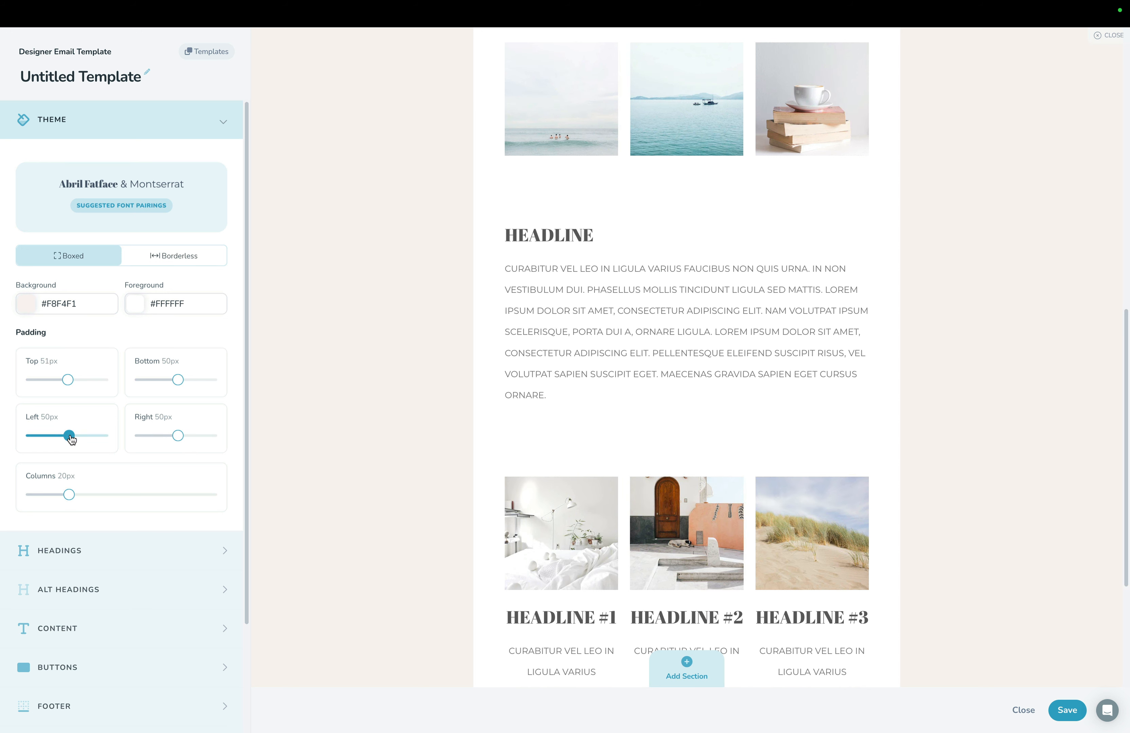
mouse_move(70, 437)
left_mouse_down()
mouse_move(33, 437)
mouse_move(68, 439)
left_mouse_up()
scroll(621, 564, "down", 1)
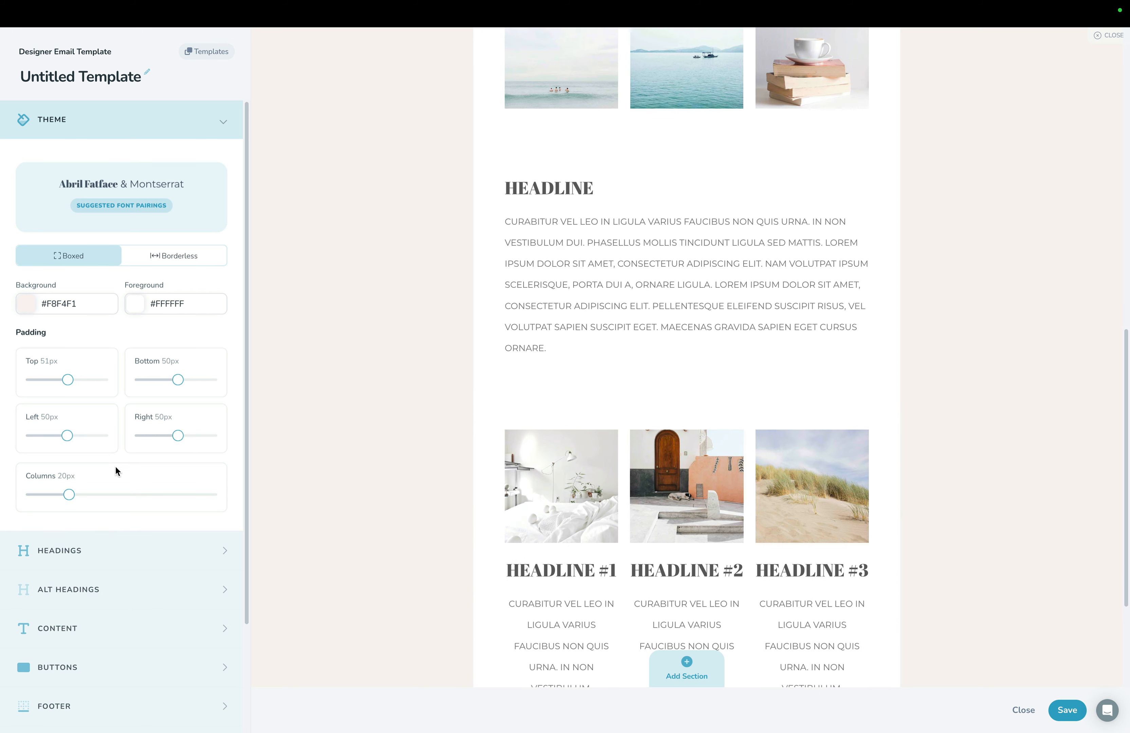
mouse_move(69, 494)
left_mouse_down()
mouse_move(120, 495)
mouse_move(57, 497)
mouse_move(146, 496)
mouse_move(68, 496)
left_mouse_up()
Step: View the suggested font pairings for the email theme, keep the existing pairing and close the theme settings
left_click(108, 209)
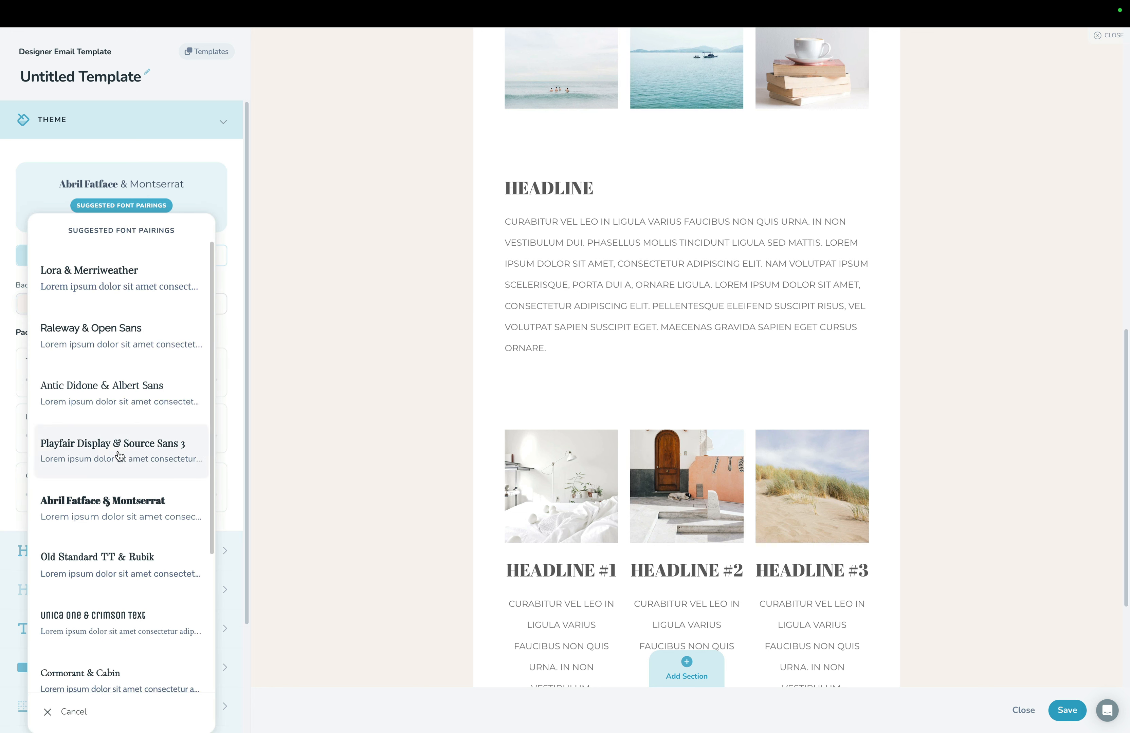
scroll(119, 456, "down", 5)
scroll(131, 456, "up", 5)
left_click(132, 157)
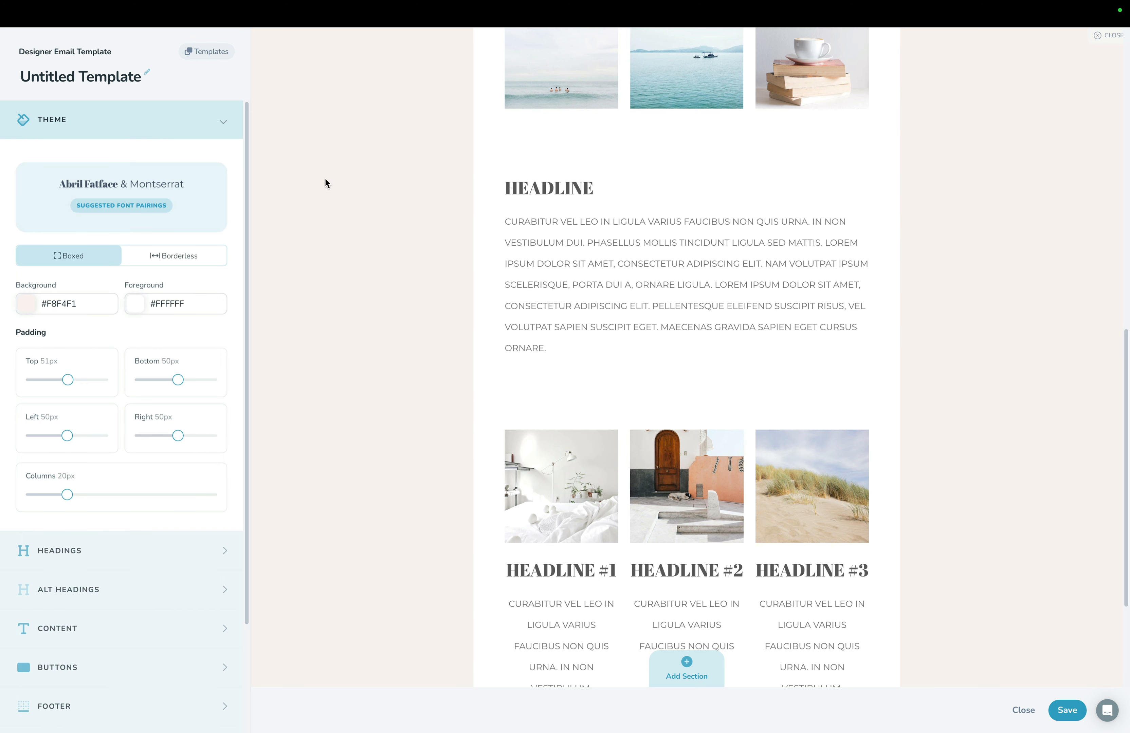
left_click(213, 130)
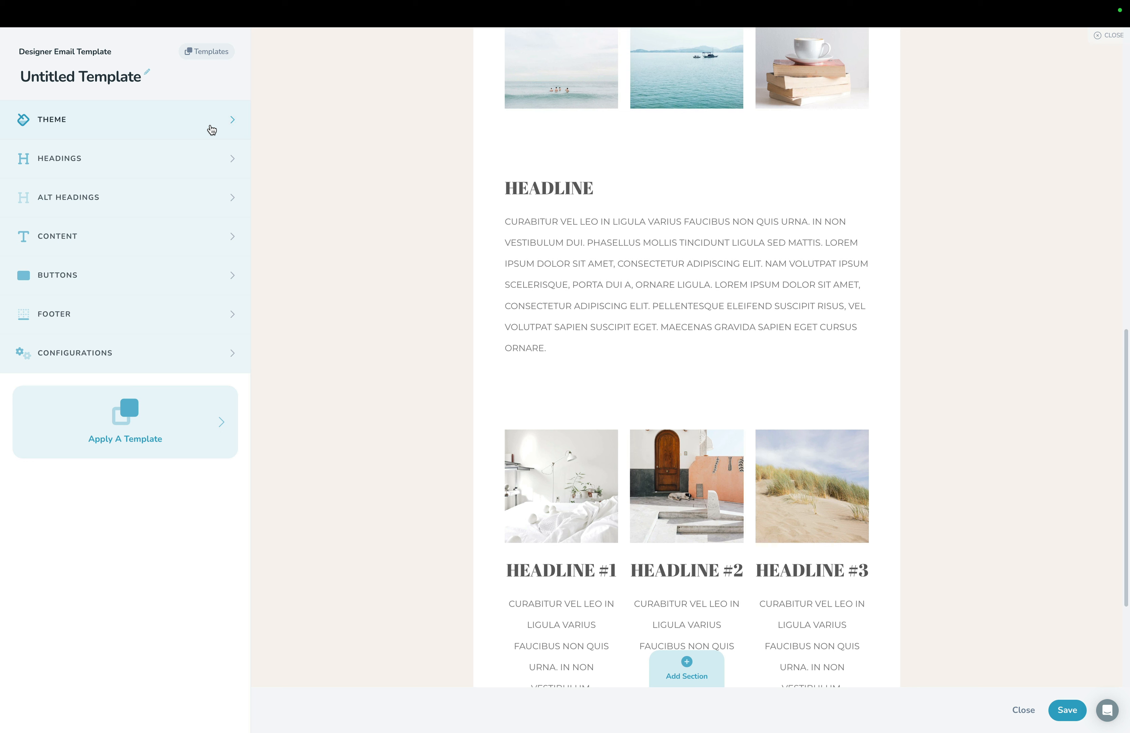
Step: Set the email headings' size to 22 px and their color to #7D7D7D
left_click(194, 159)
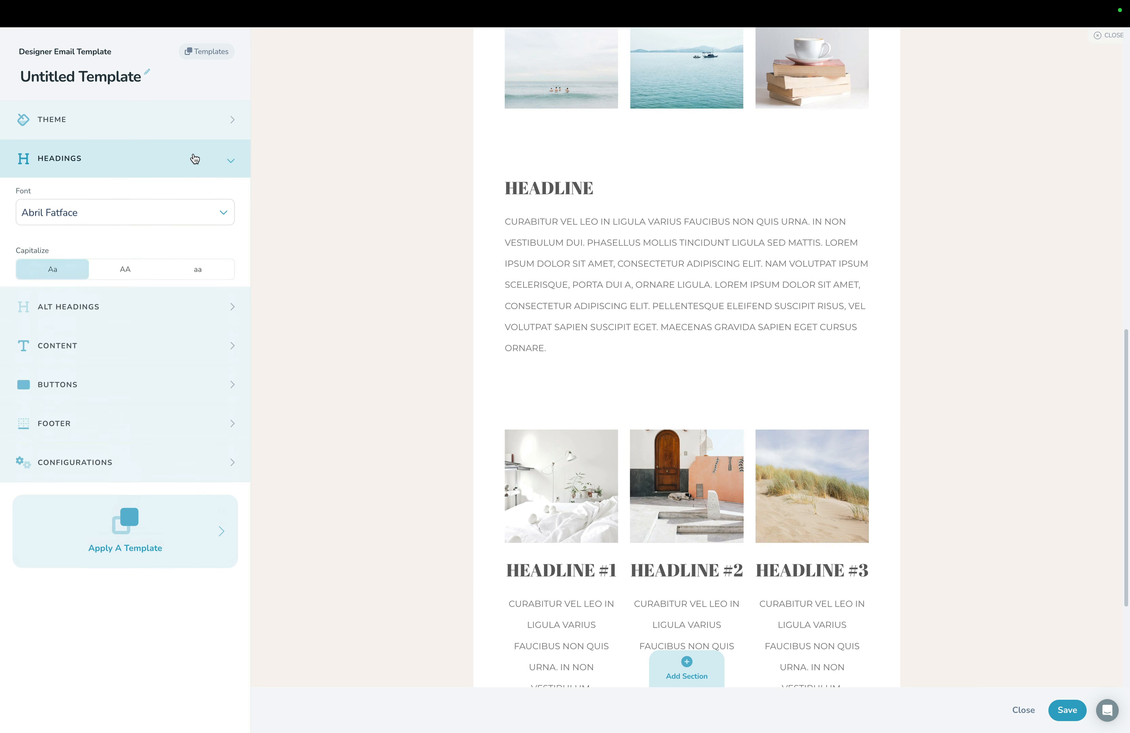
left_click(55, 324)
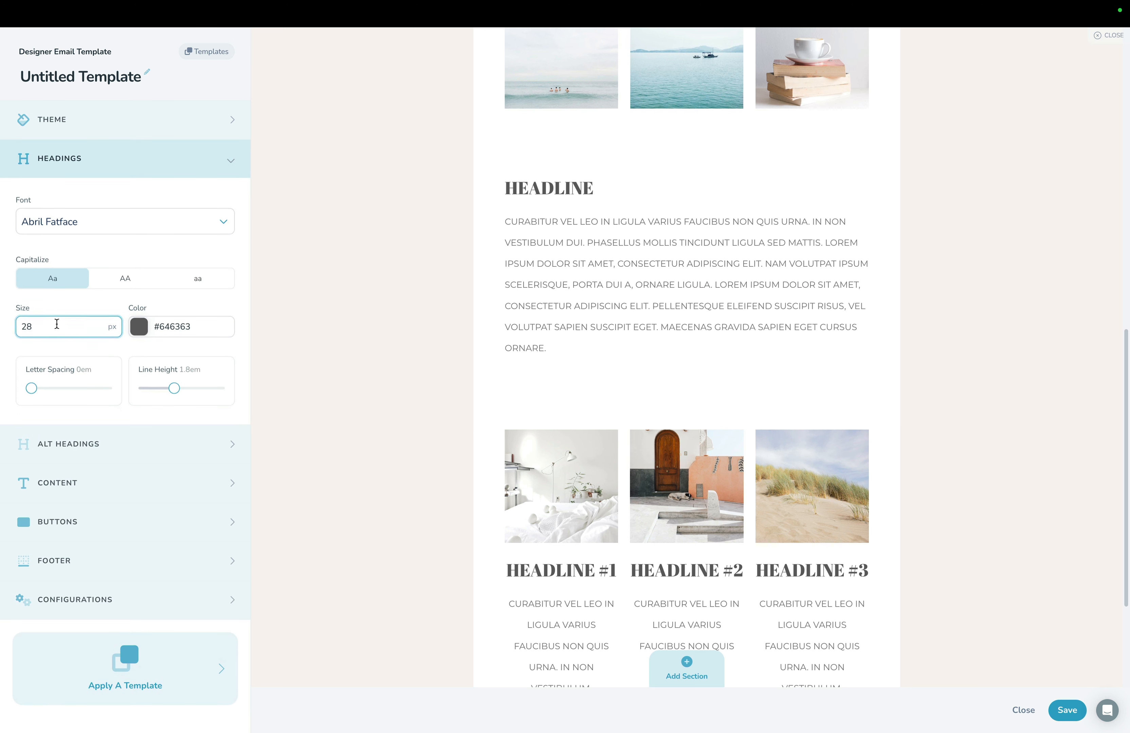
key("BackSpace")
type("2")
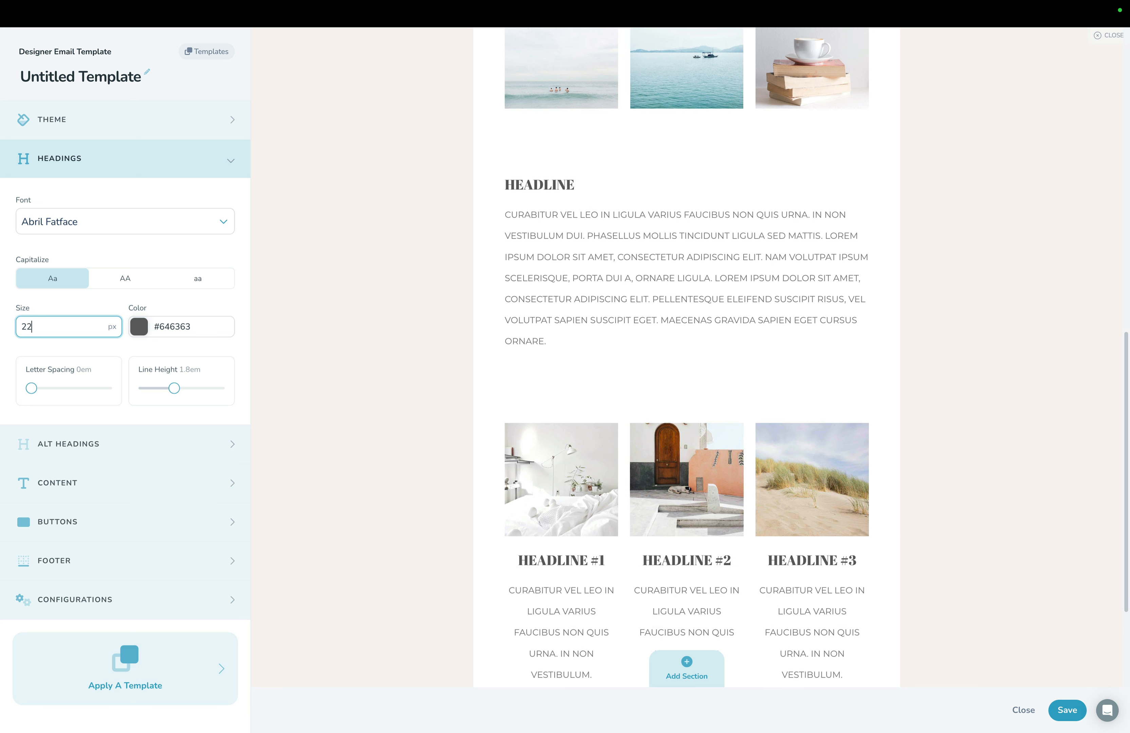
left_click(154, 324)
left_click_drag(131, 396, 174, 391)
left_click(153, 308)
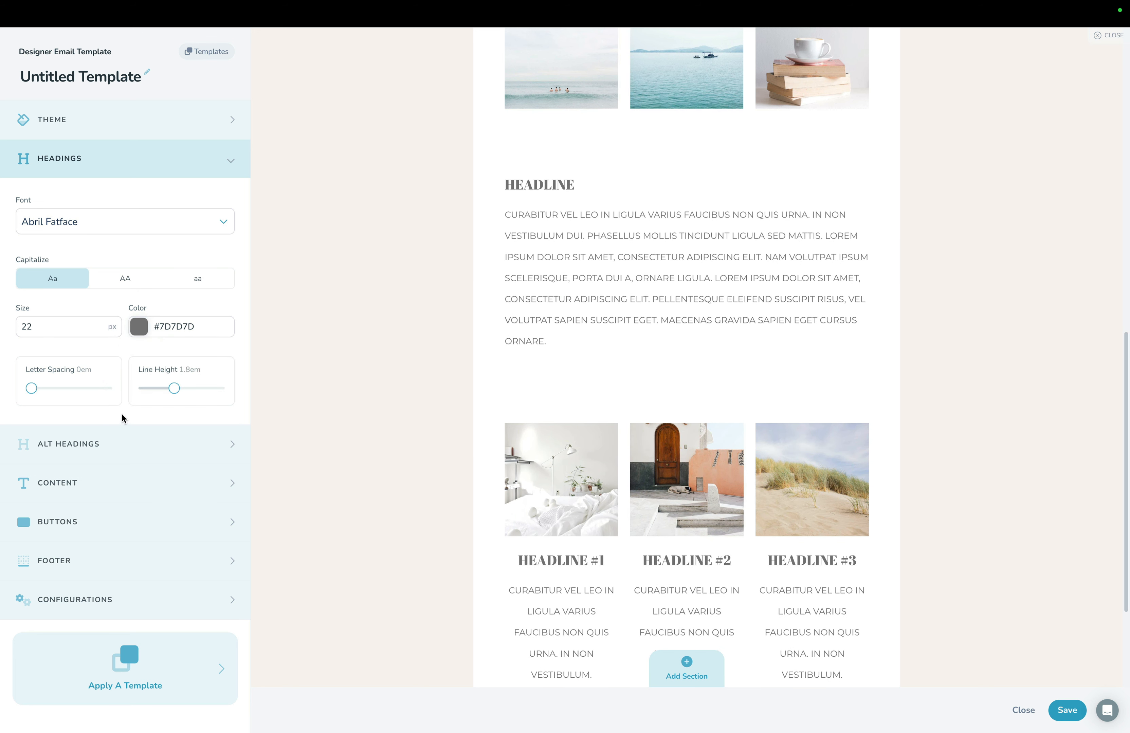
Step: Review the headings throughout the email and open the text content of the one-column headline section
scroll(498, 530, "down", 4)
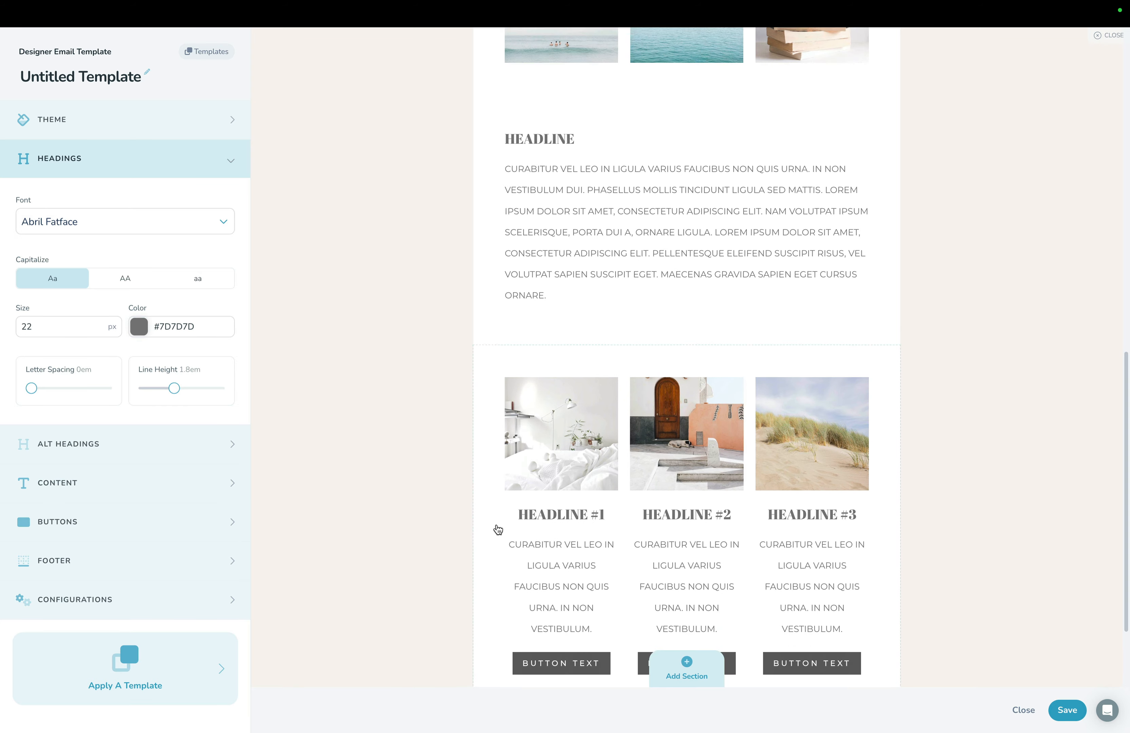
scroll(582, 547, "up", 15)
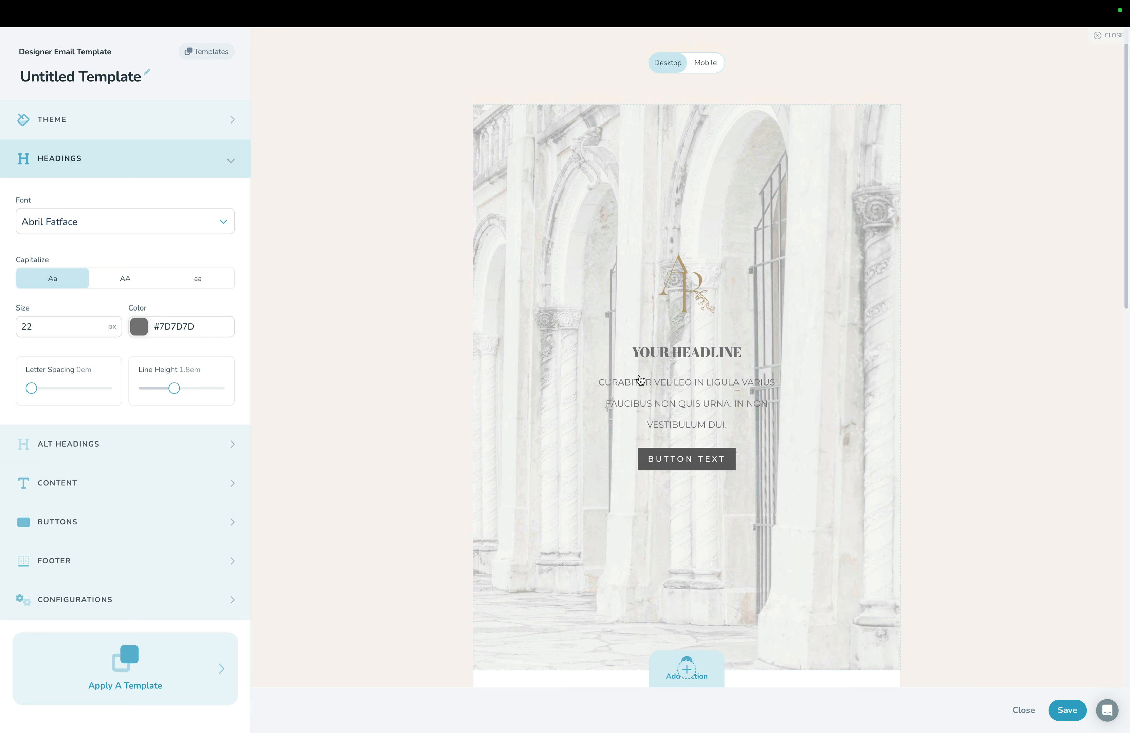
scroll(640, 381, "down", 12)
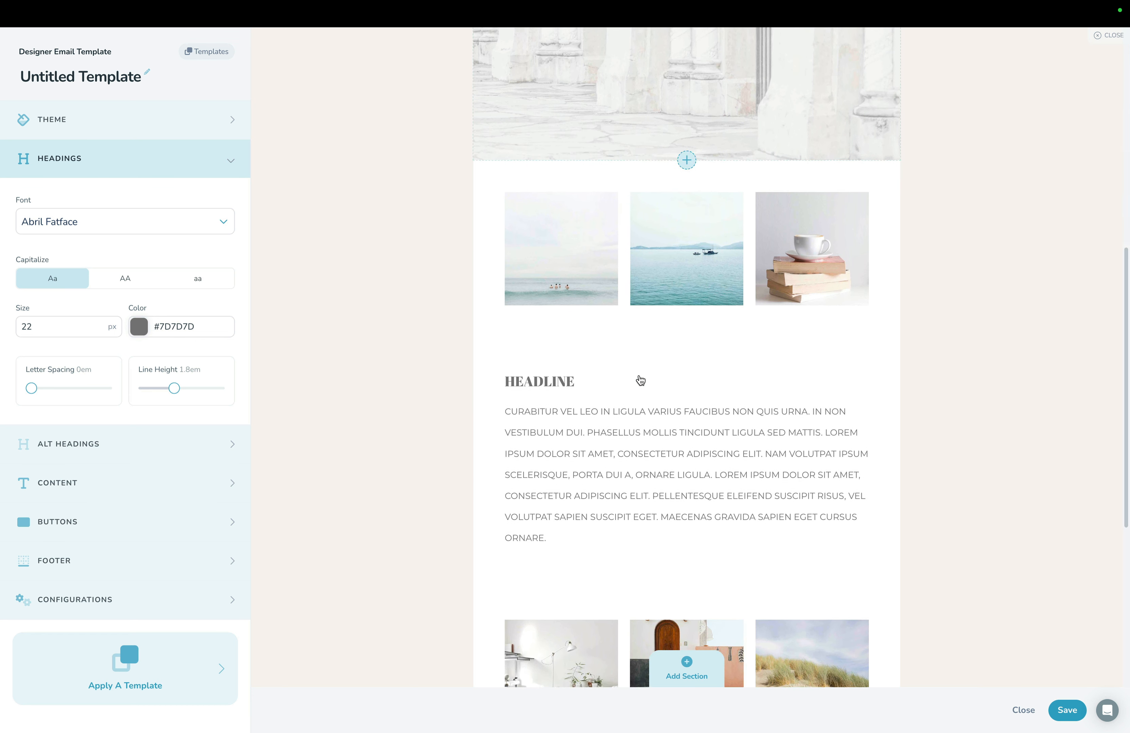
left_click(652, 411)
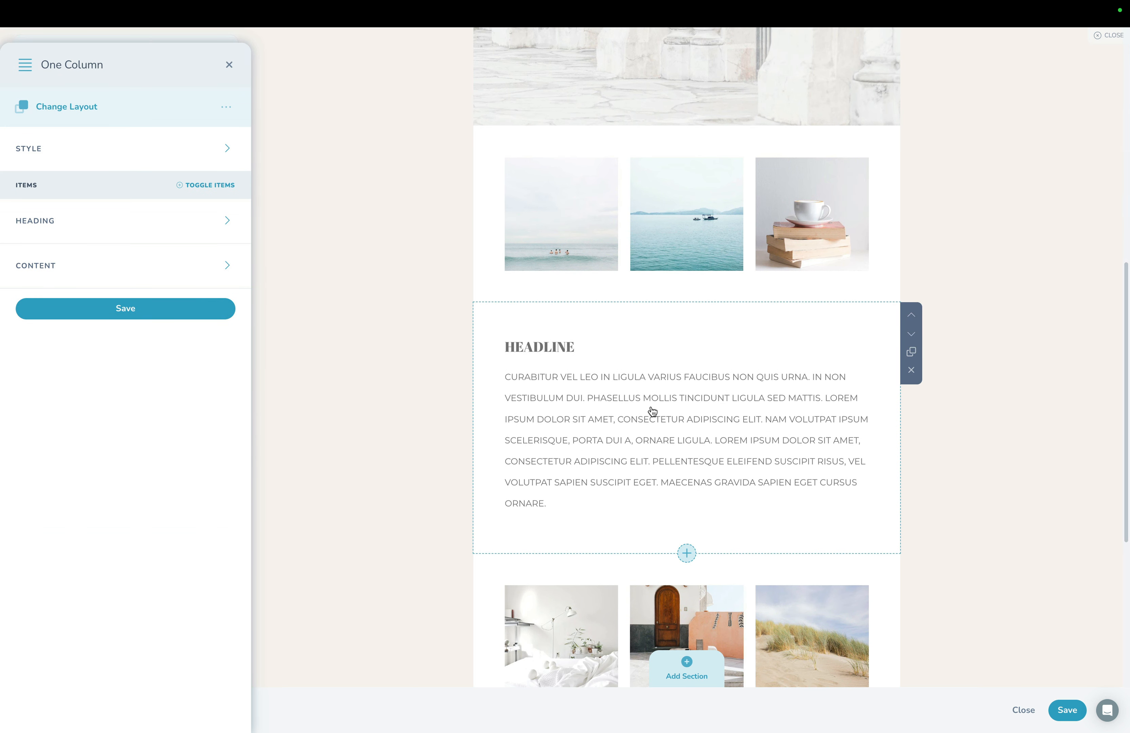
left_click(116, 269)
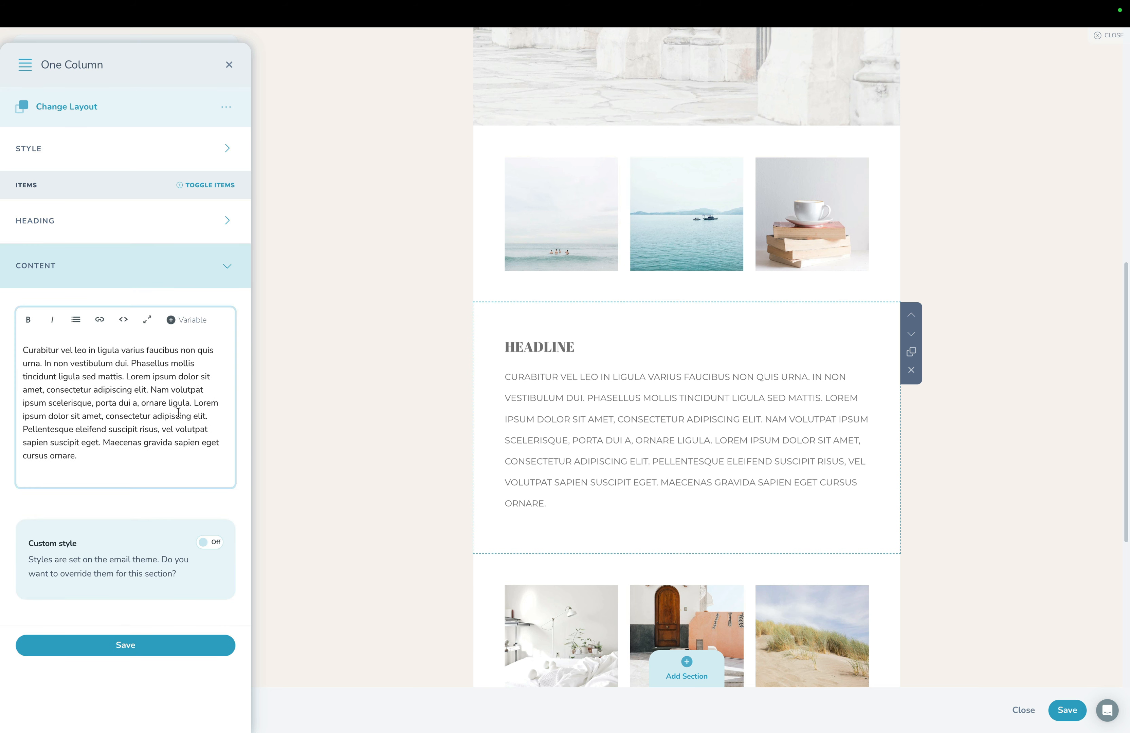
Step: View the Shoot, Gallery and Brand variables available for the one-column text, then close the section settings without inserting any
left_click(179, 328)
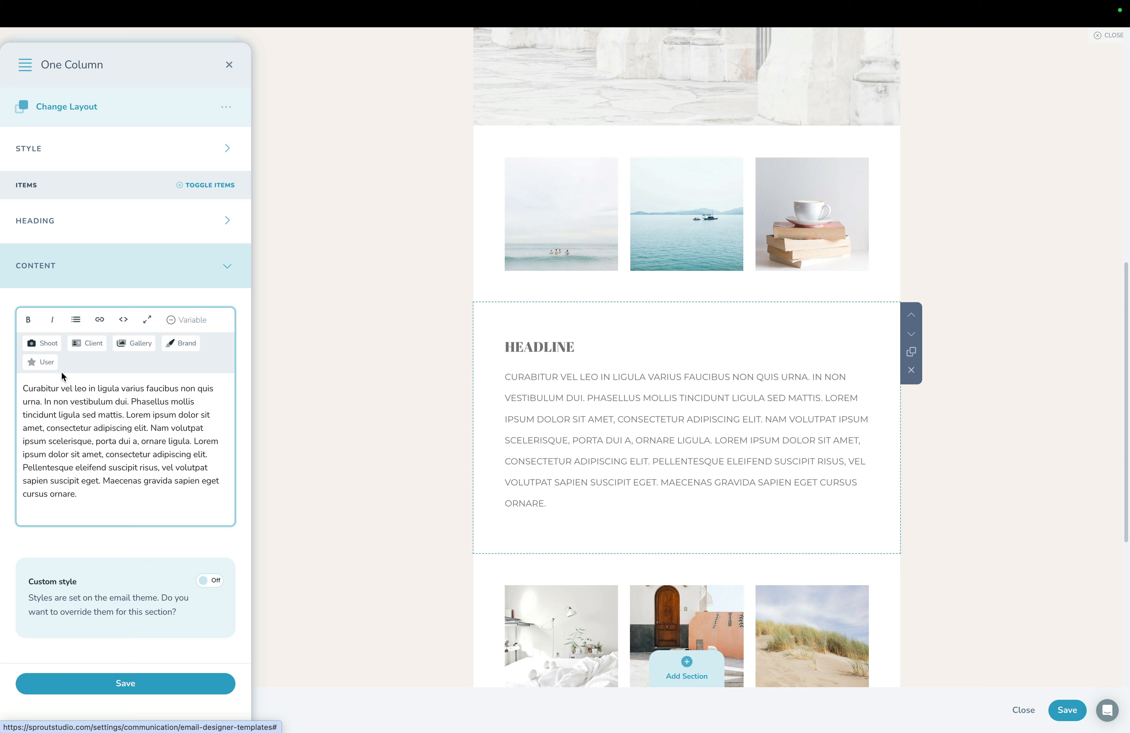
left_click(48, 344)
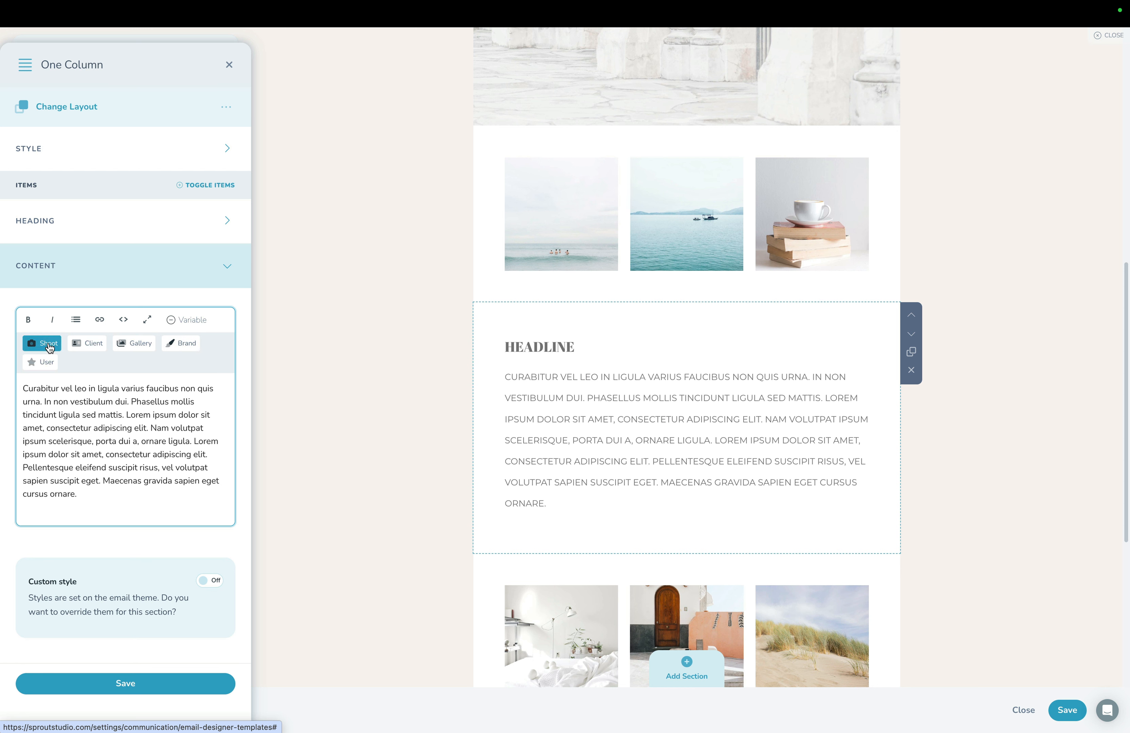
left_click(128, 343)
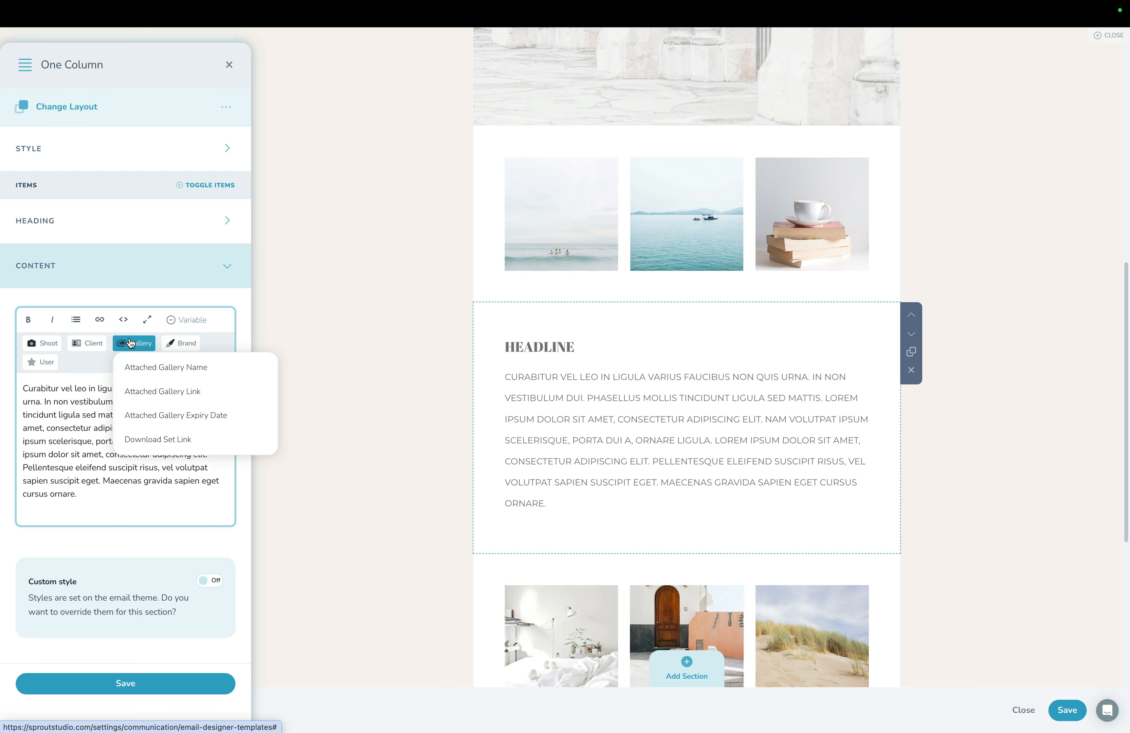
left_click(176, 342)
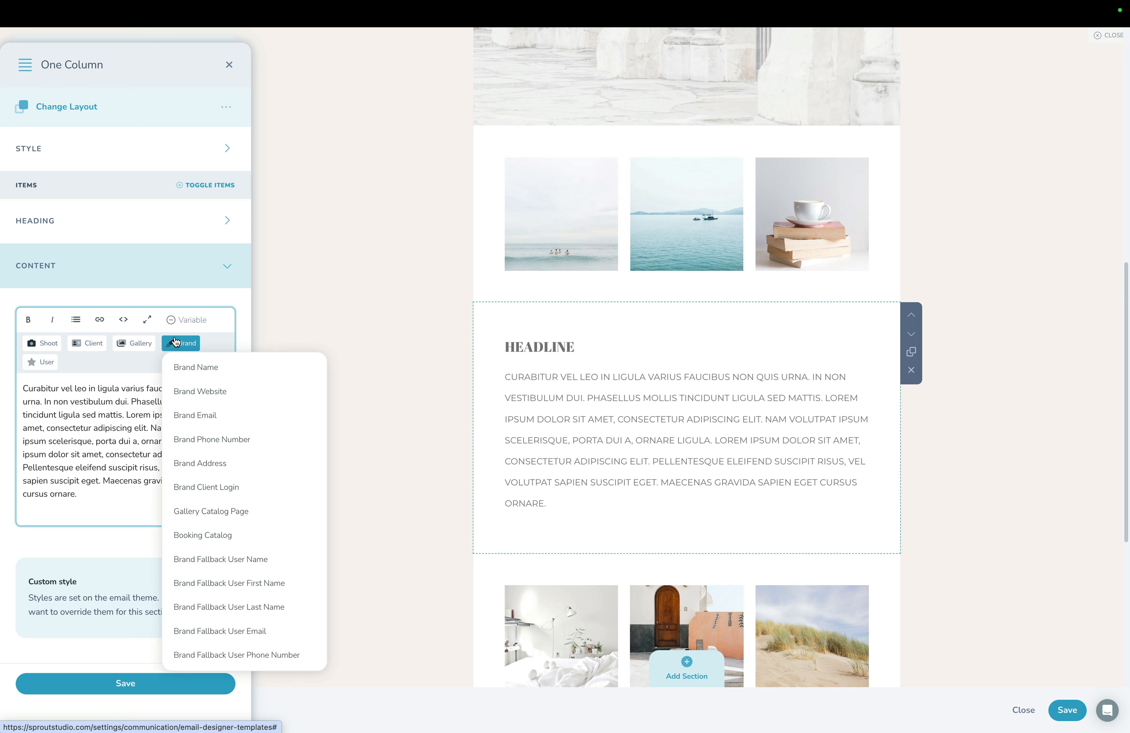
left_click(134, 366)
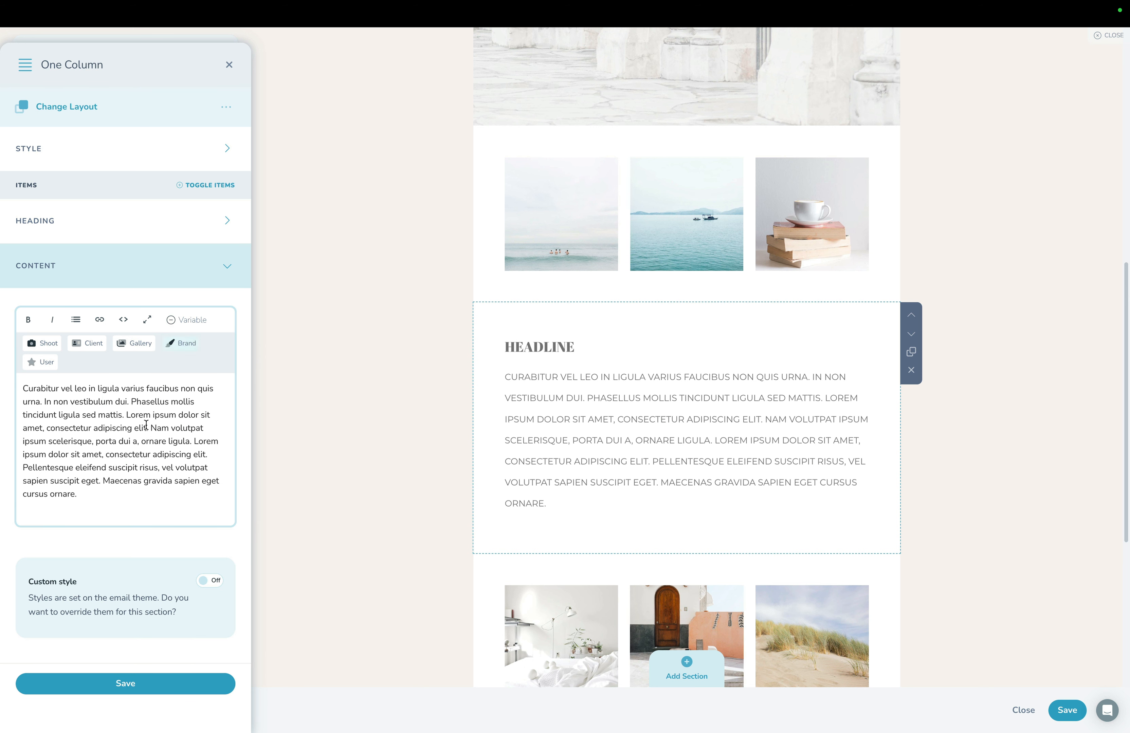
left_click(128, 436)
key("ctrl+a")
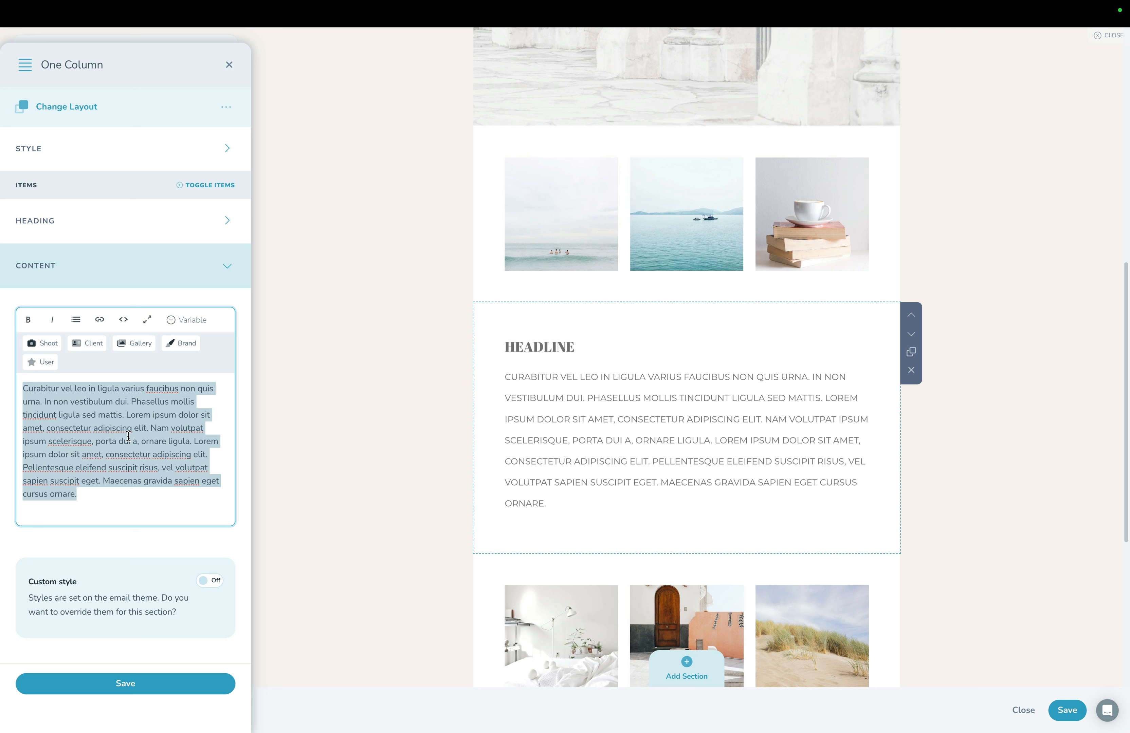
left_click(187, 320)
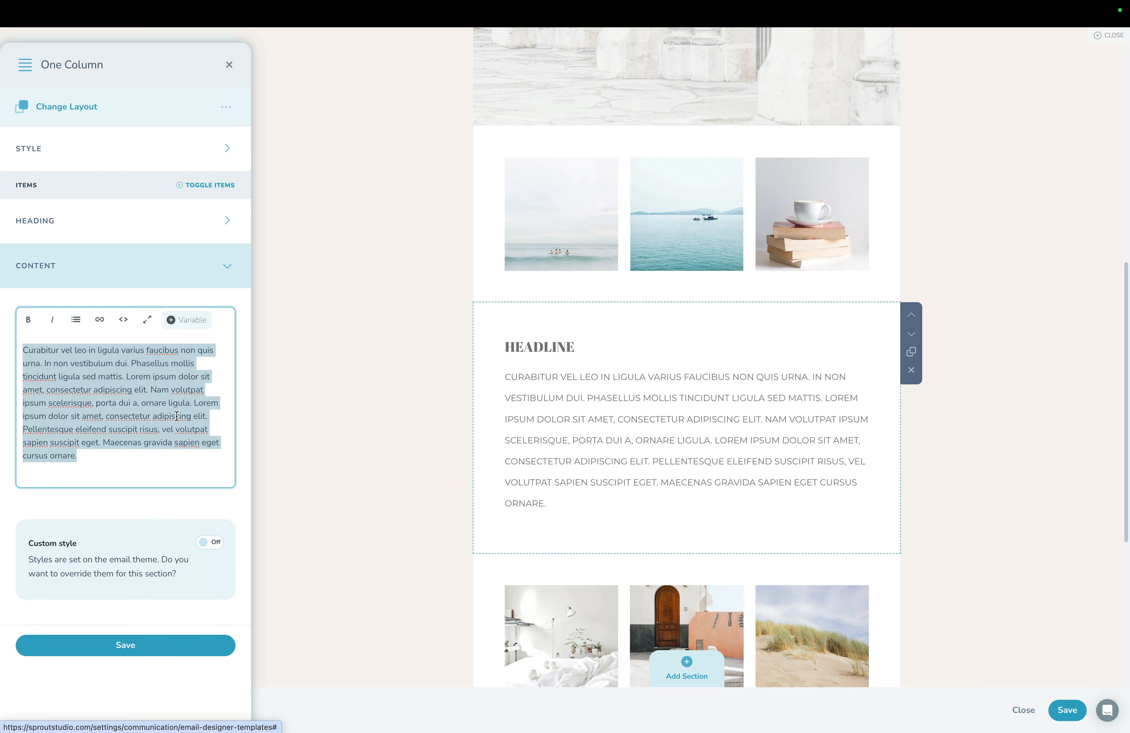
left_click(230, 67)
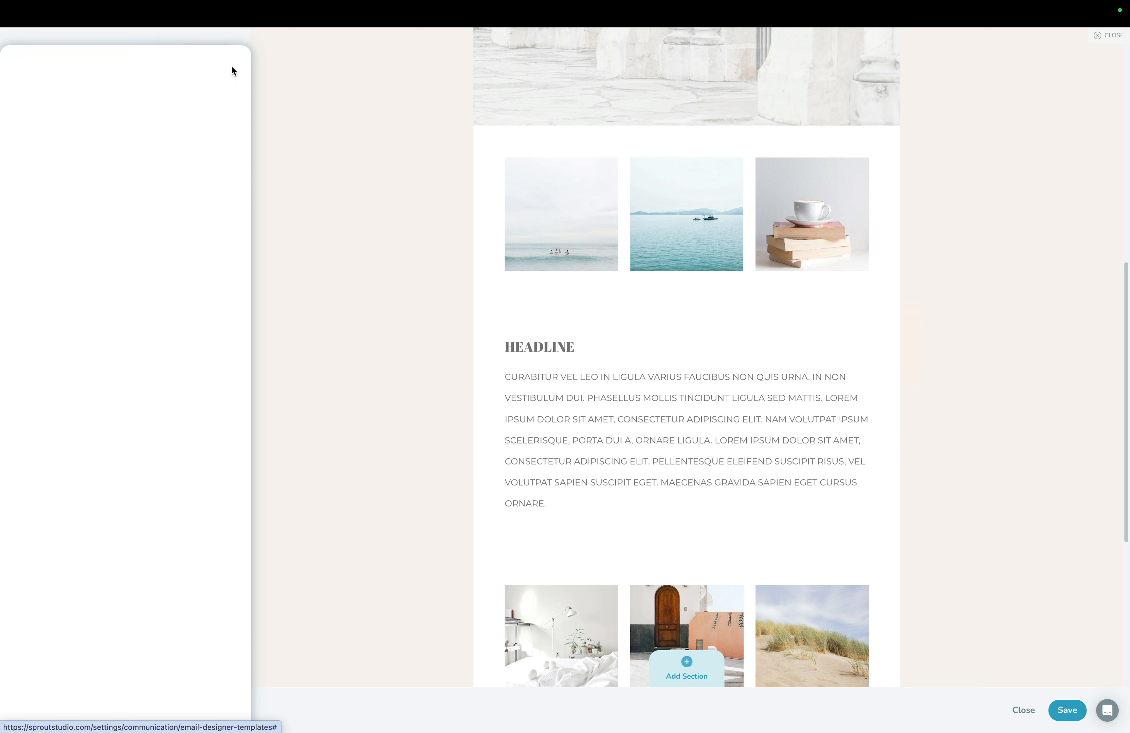
Step: Rename the template to "My Simple Sample Email" and save it despite the missing button links
left_click(115, 81)
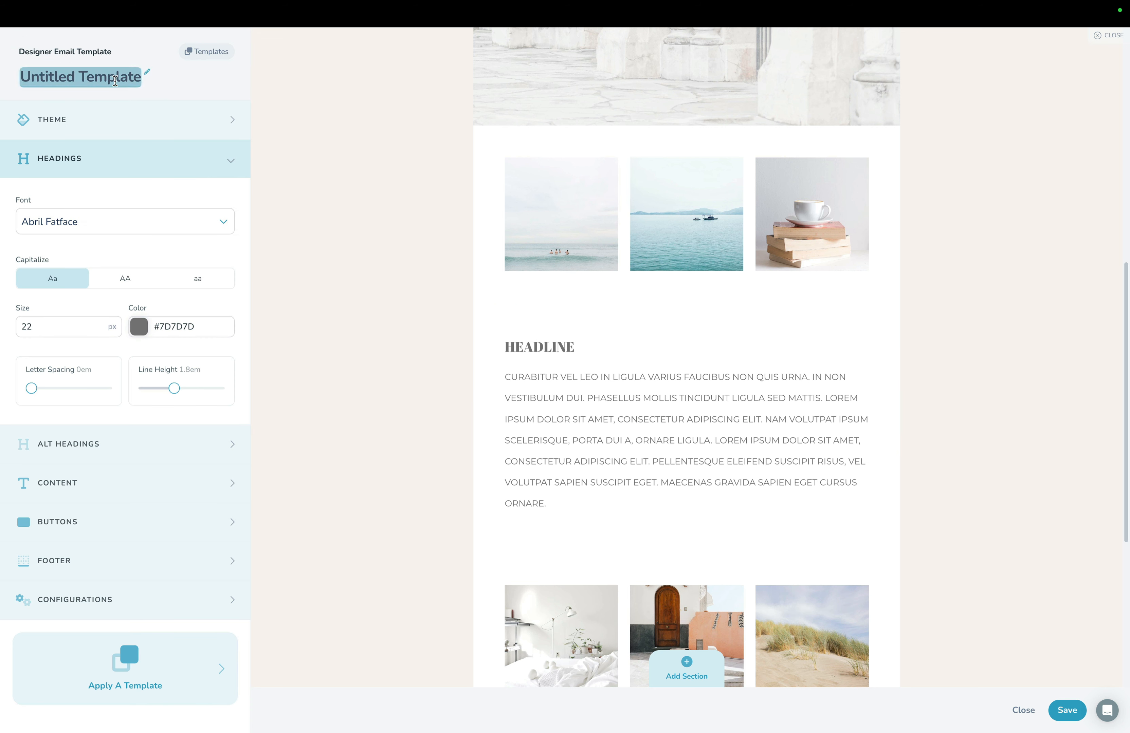
type("My Simp")
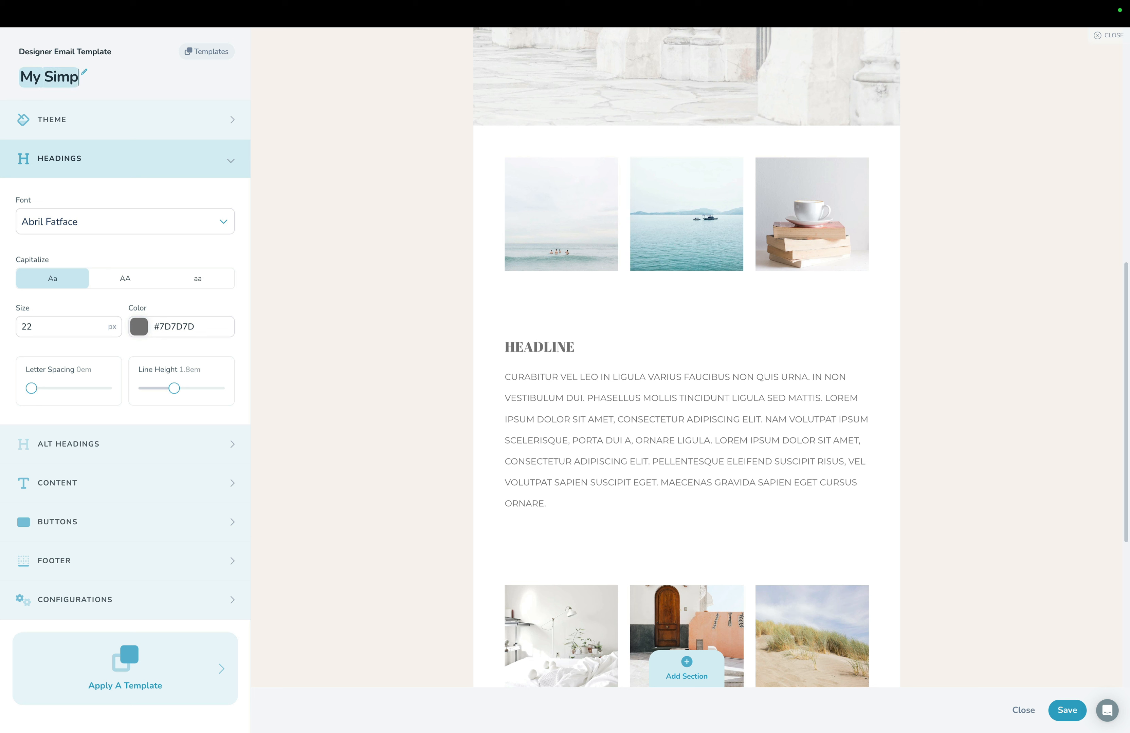
type("le Sample Email")
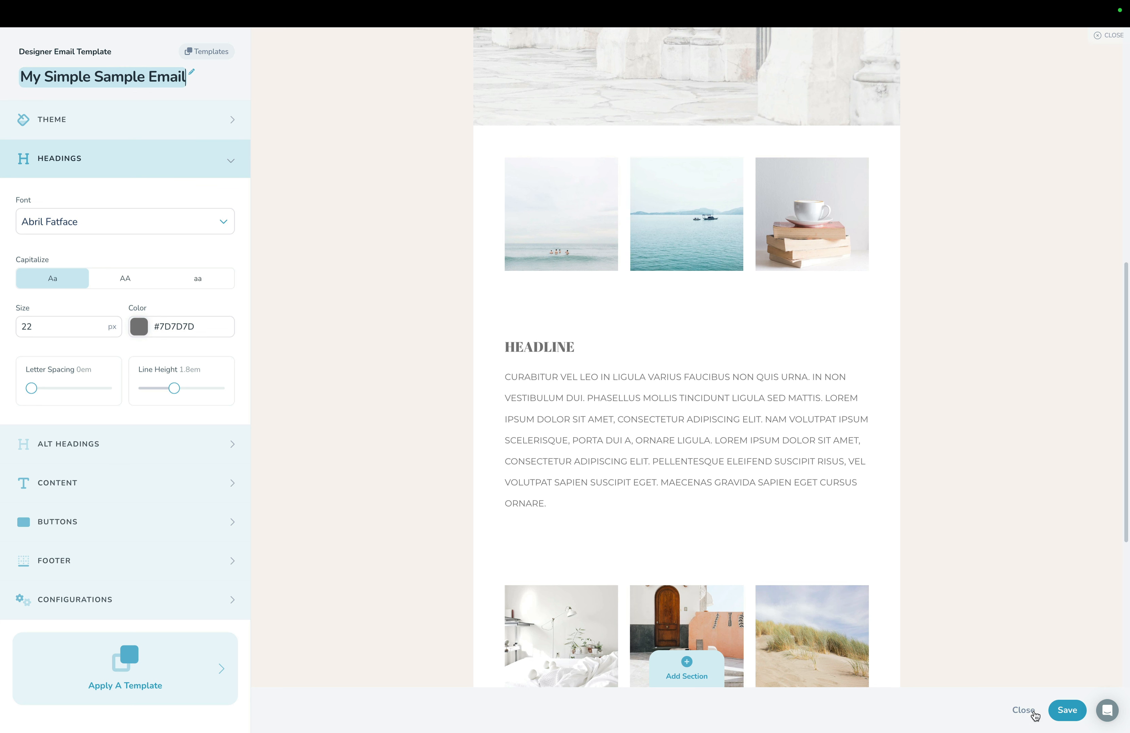
left_click(1057, 712)
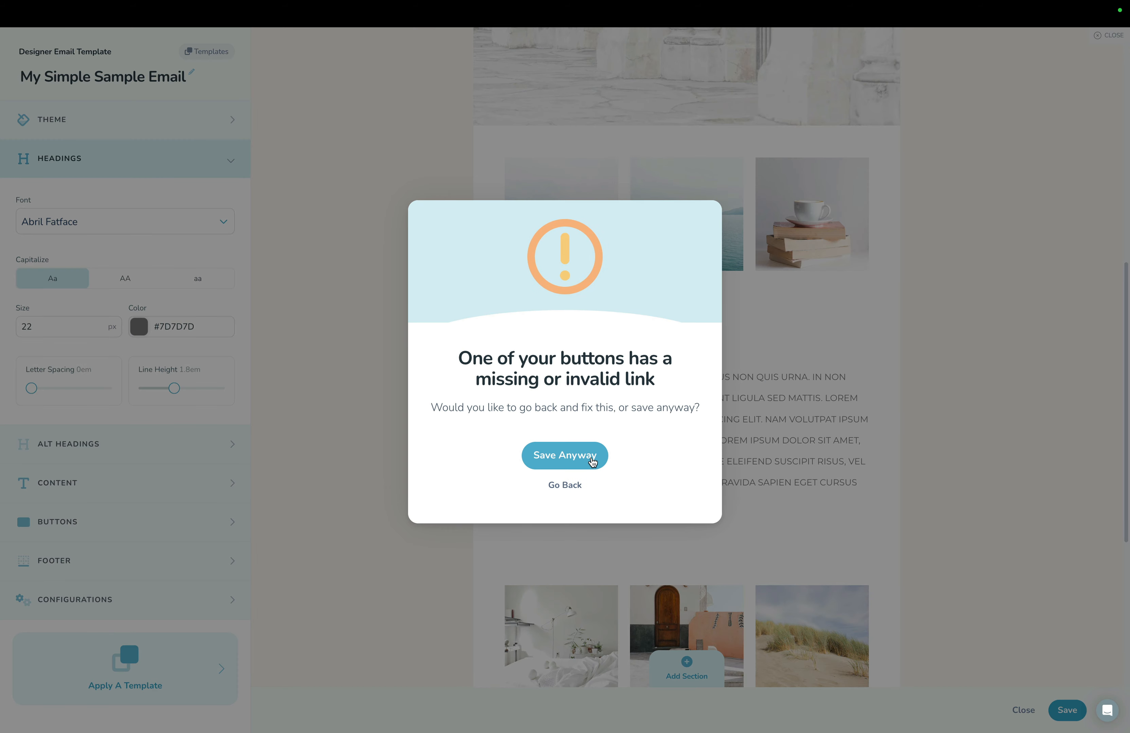
left_click(592, 461)
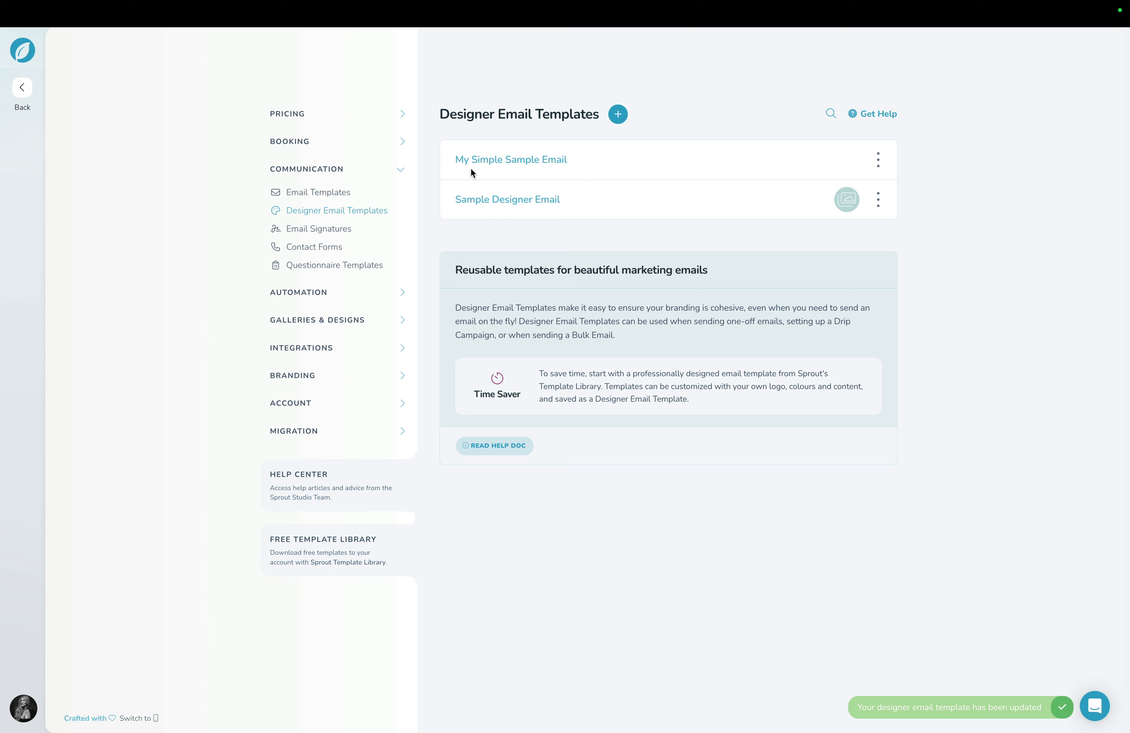
Step: Start another Designer Email Template, view the saved designs offered as starting points, and close it without applying one
left_click(619, 114)
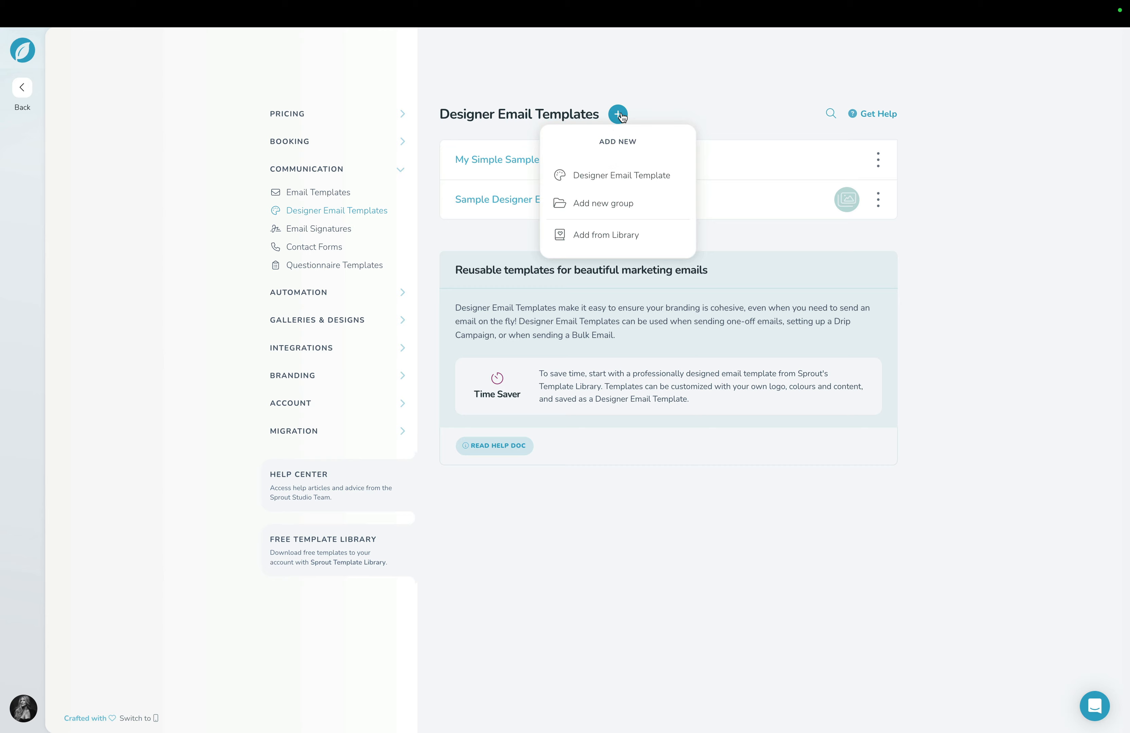
left_click(598, 177)
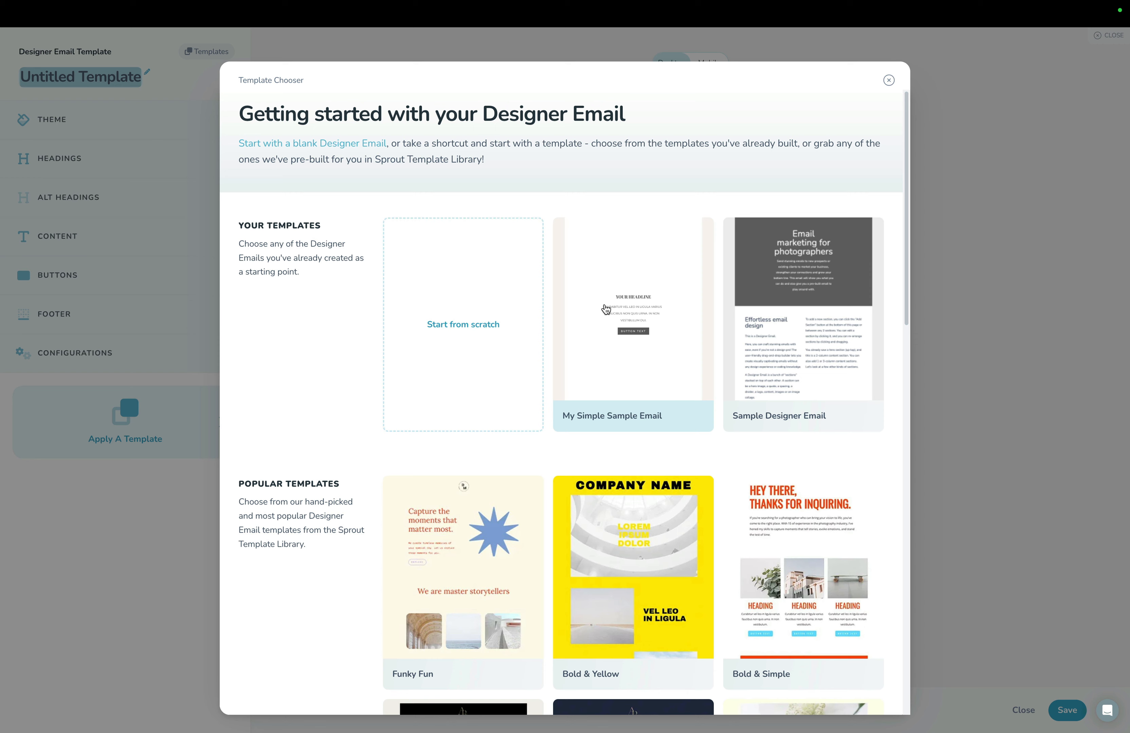
left_click(888, 80)
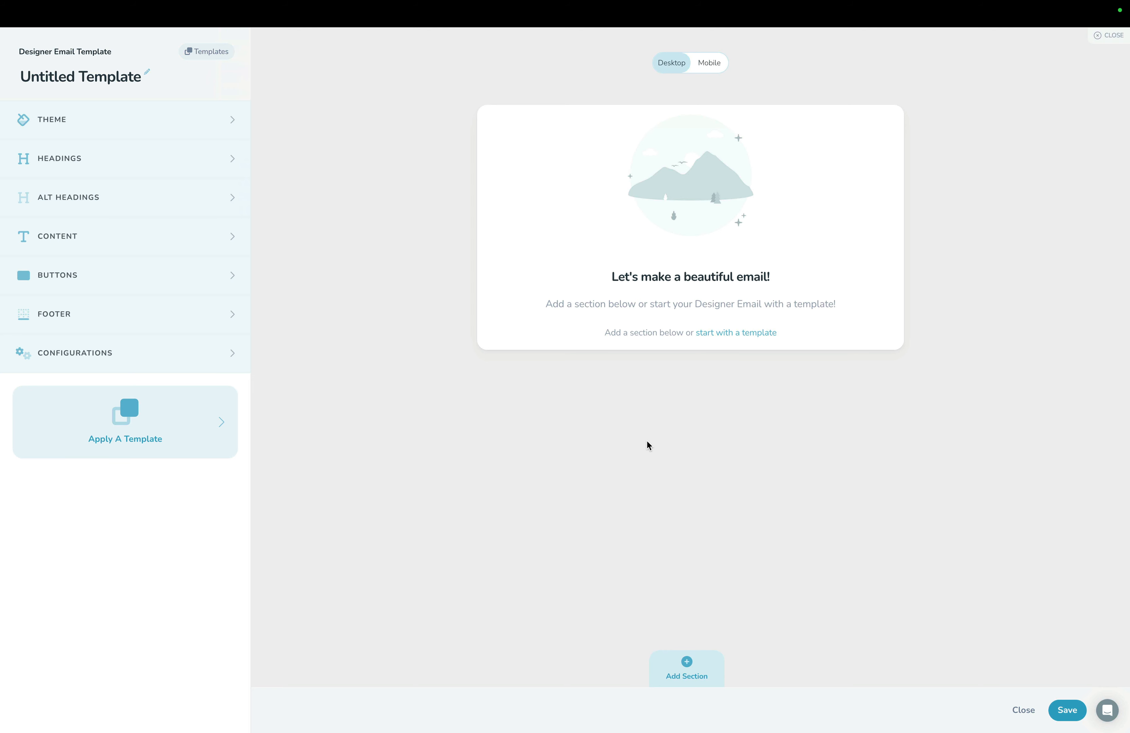
left_click(1106, 41)
left_click(581, 454)
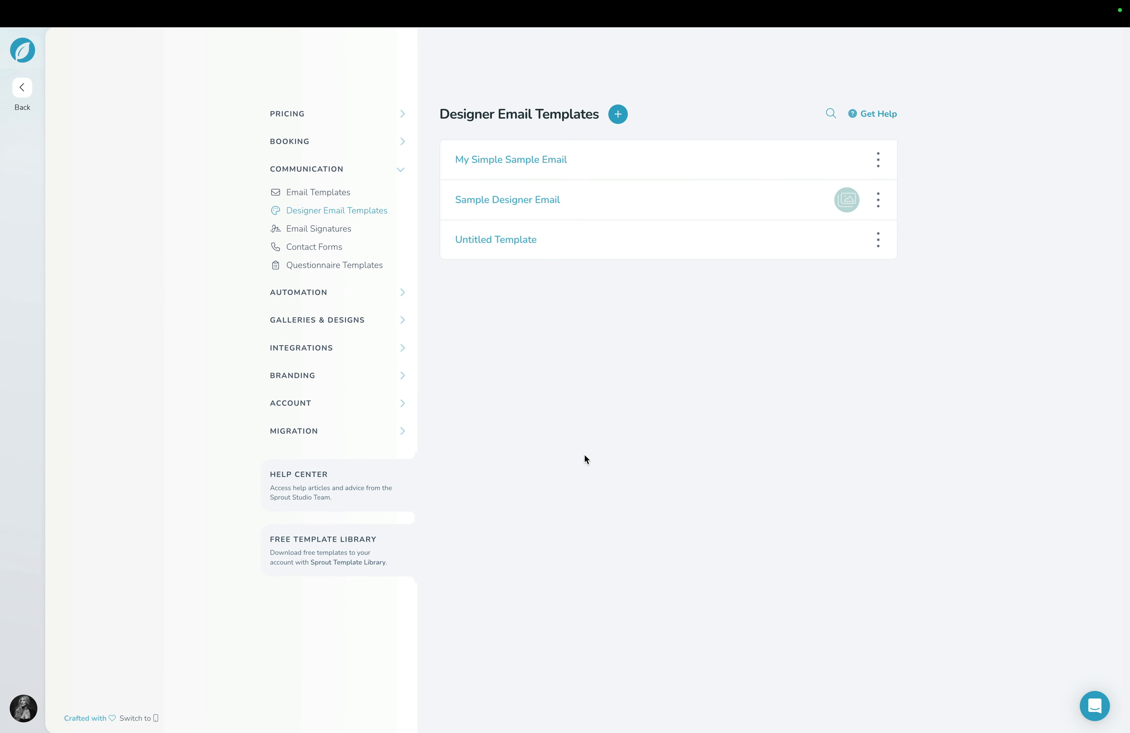
Step: Delete the Untitled Template from the Designer Email Templates and leave the settings for Email Campaigns
left_click(878, 241)
left_click(844, 368)
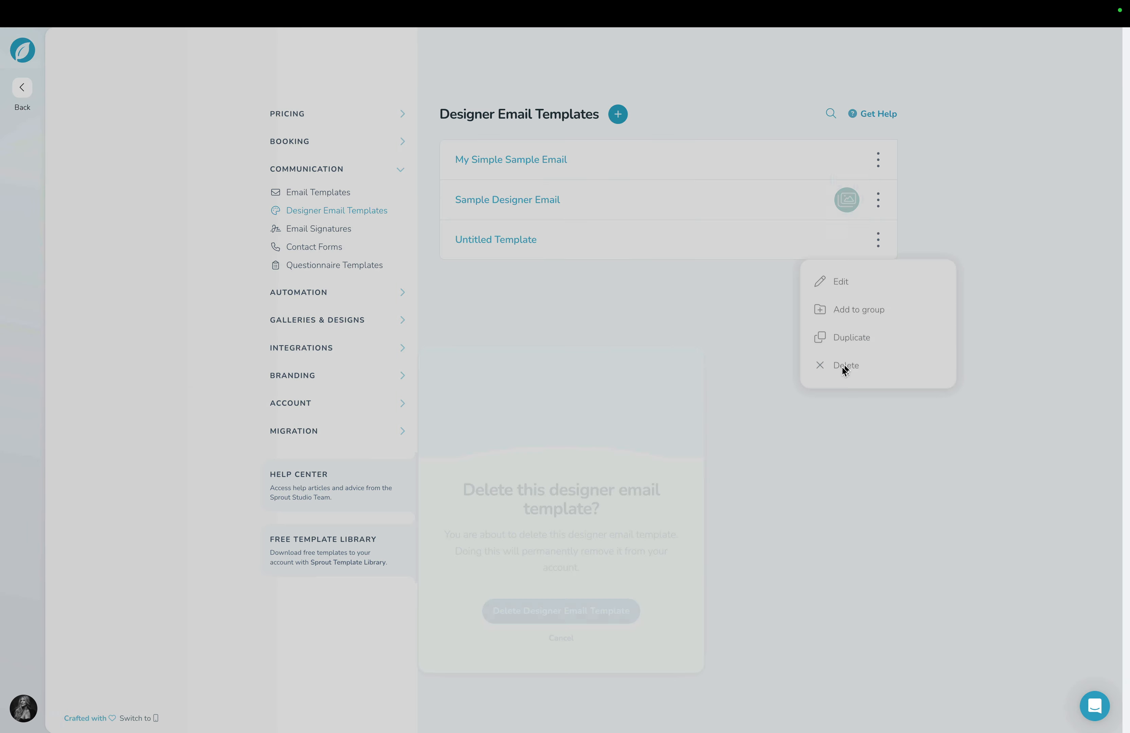
left_click(576, 476)
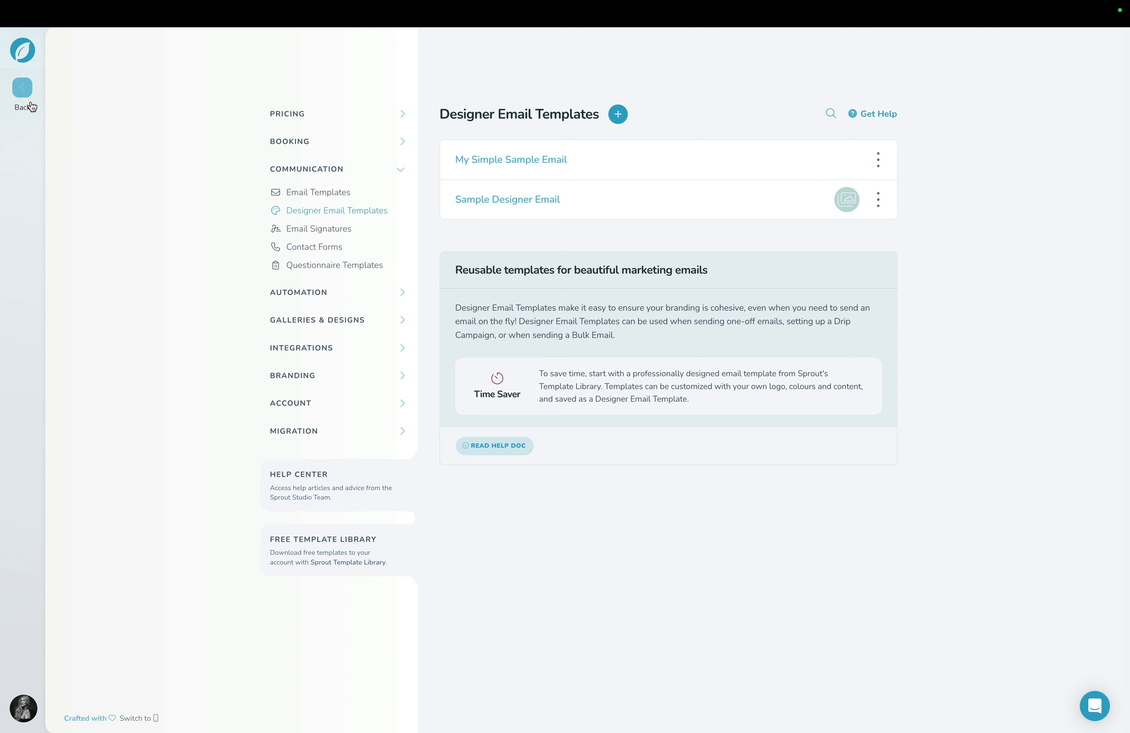
left_click(21, 92)
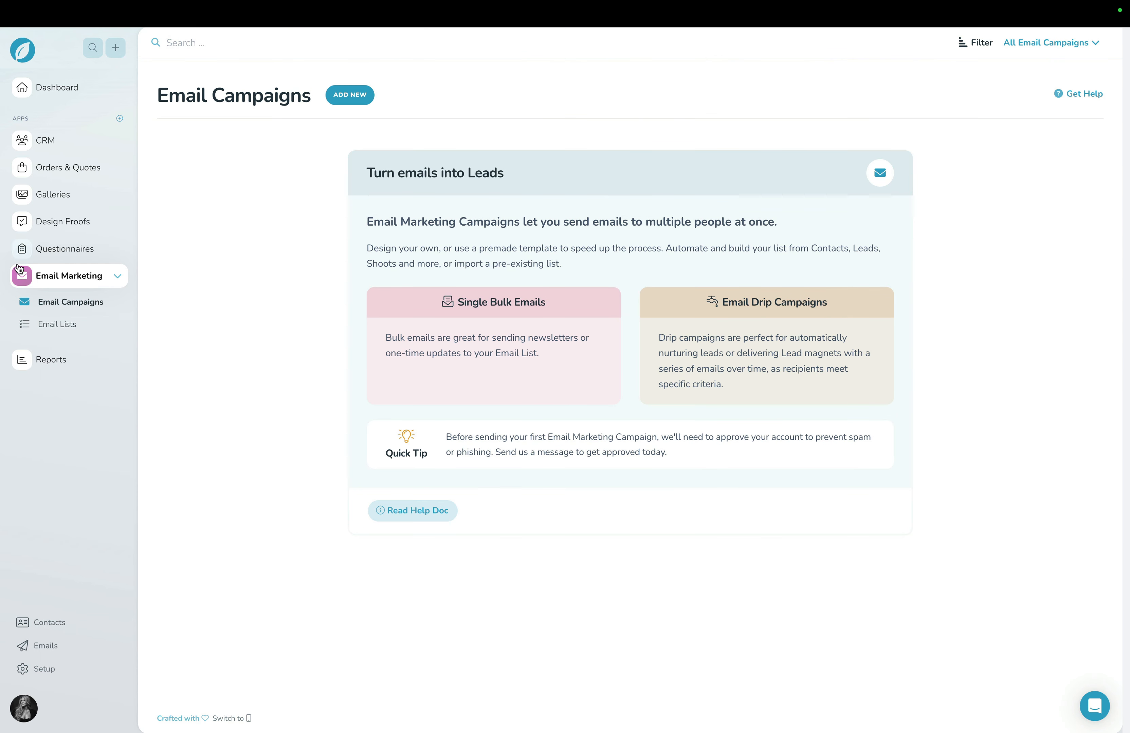